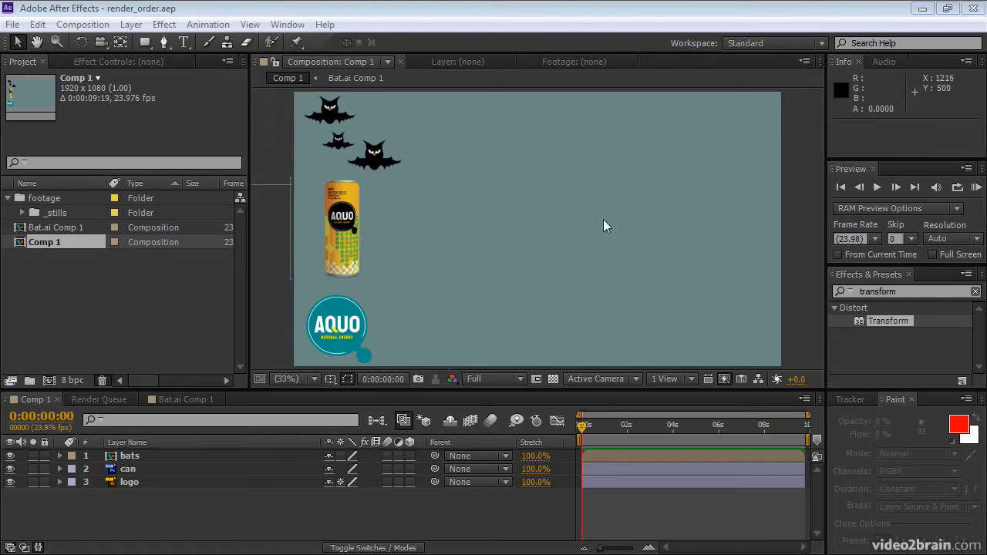
- Examine the stacking order of the logo, can and bats layers in Comp 1
{"action": "left_click", "coordinate": [131, 482]}
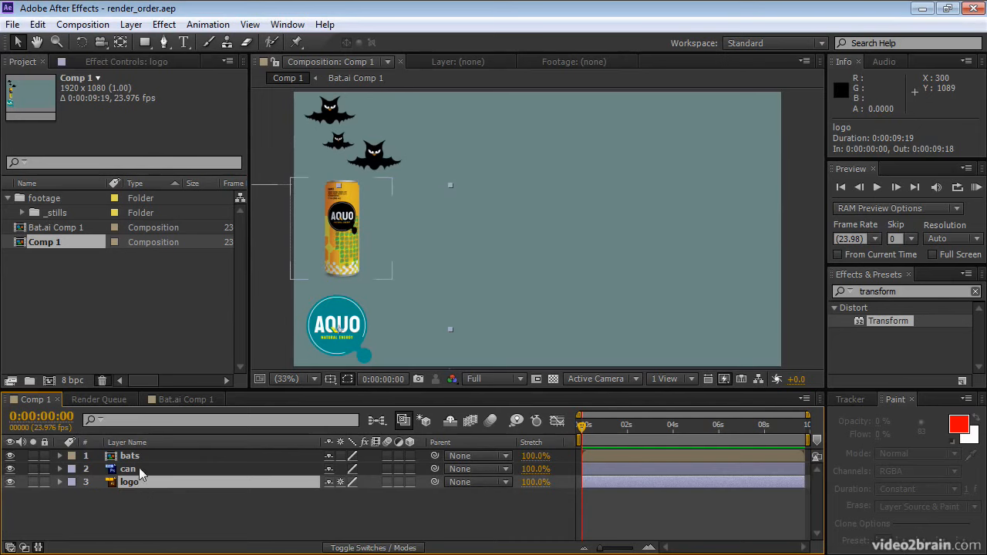
{"action": "left_click", "coordinate": [139, 471]}
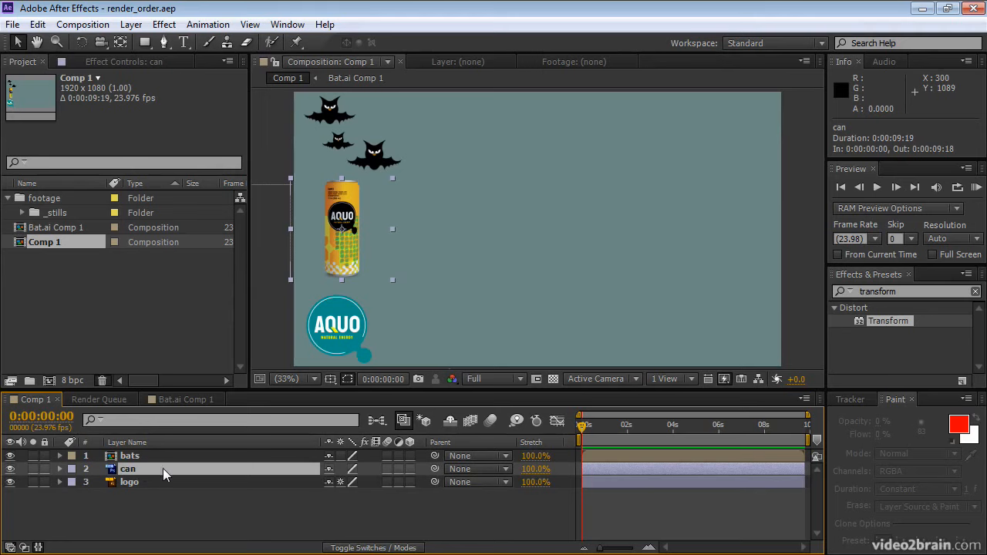
{"action": "left_click", "coordinate": [154, 480]}
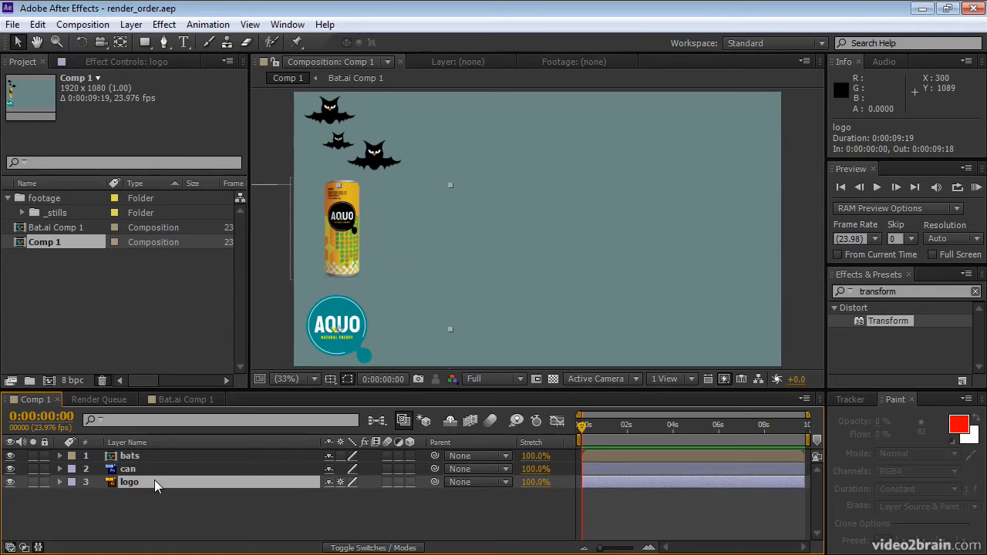
{"action": "left_click", "coordinate": [154, 470]}
{"action": "left_click", "coordinate": [163, 455]}
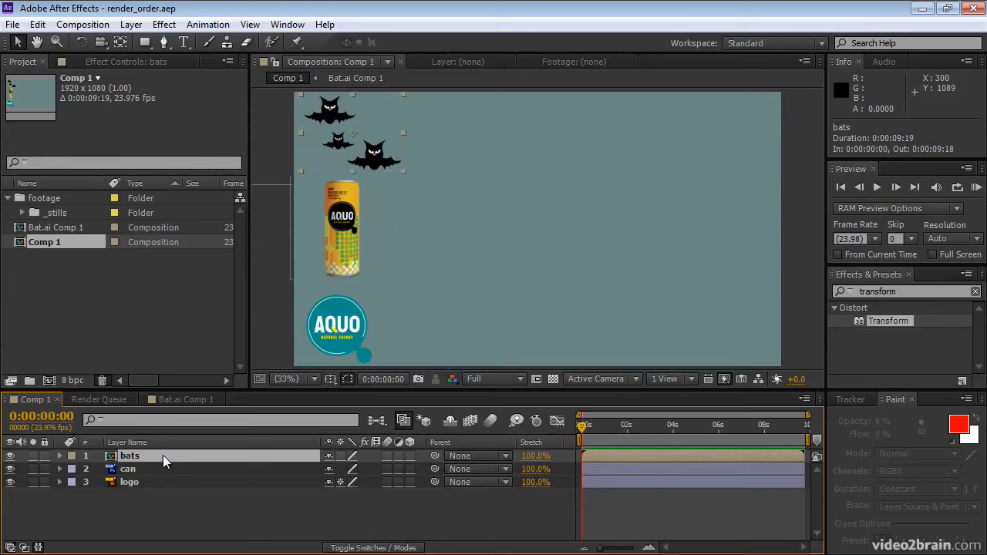
{"action": "left_click", "coordinate": [162, 469]}
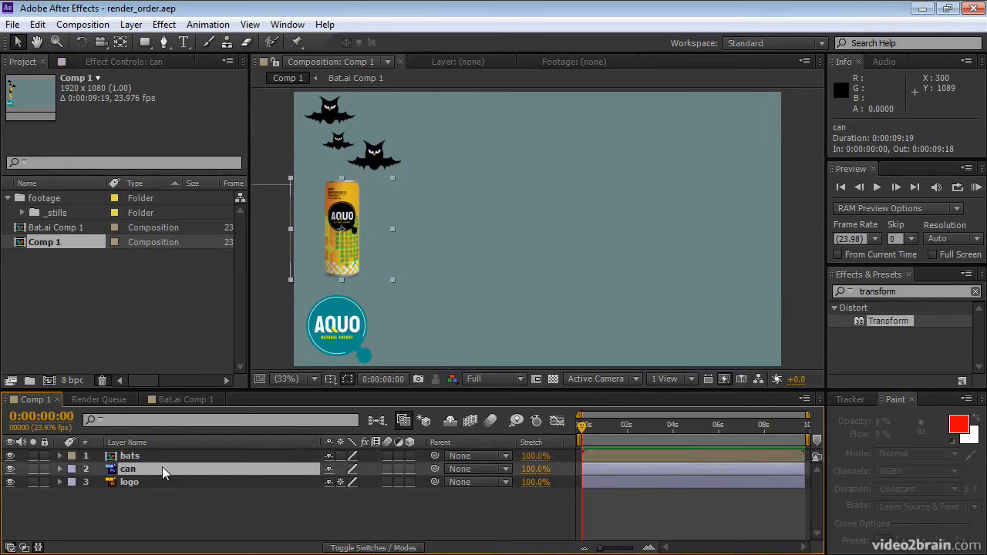
{"action": "left_click", "coordinate": [167, 479]}
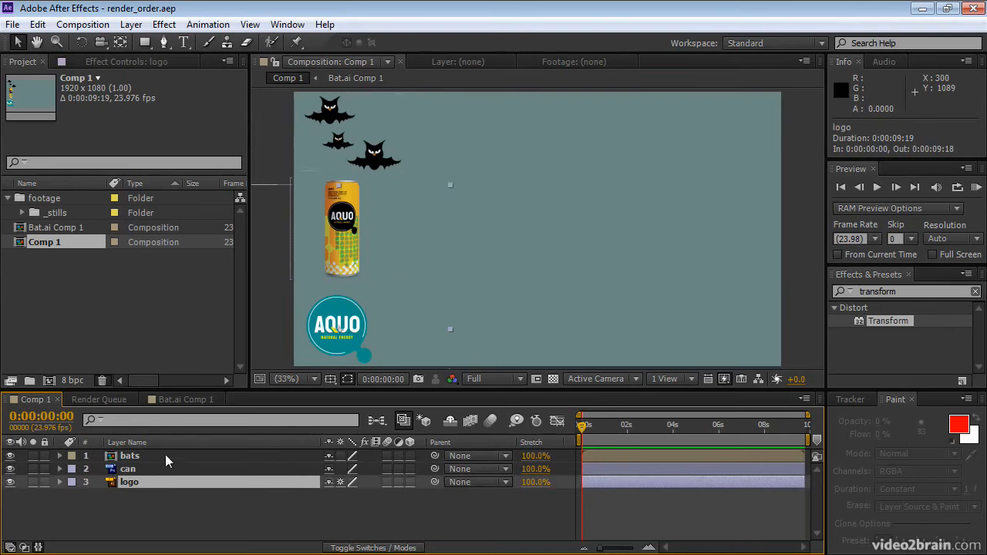
{"action": "left_click", "coordinate": [165, 456]}
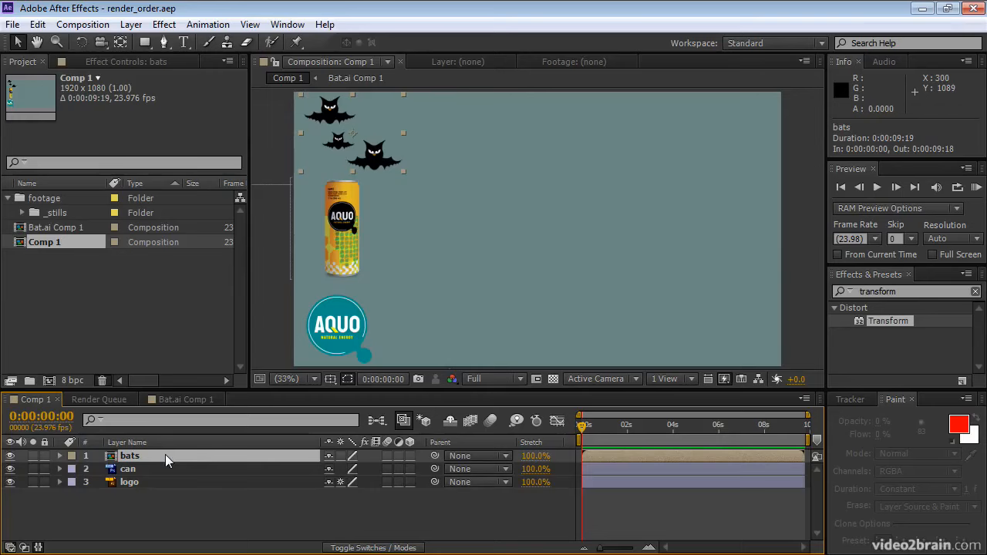
- Open the composition nested in the bats layer, inspect its three Bat.ai layers, and return to Comp 1
{"action": "double_click", "coordinate": [111, 458]}
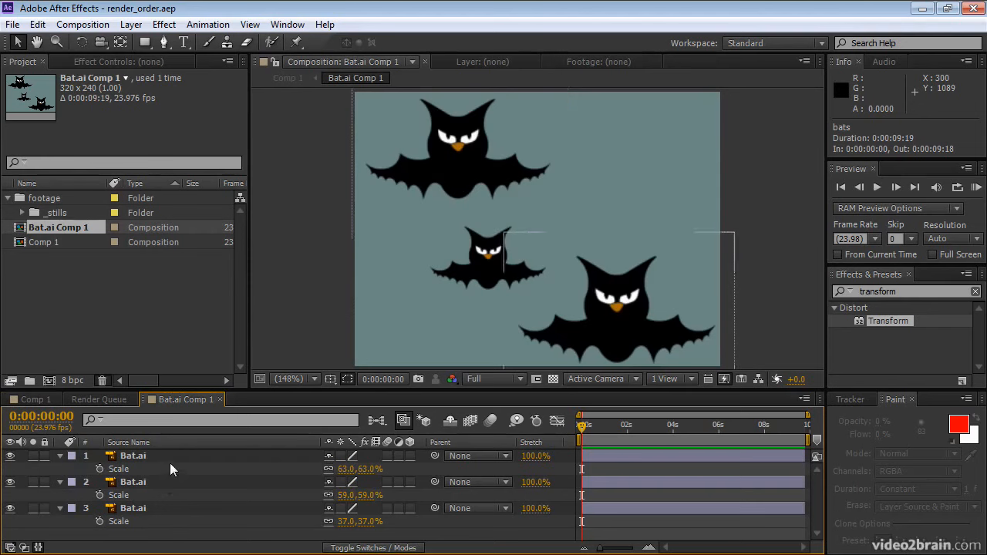
{"action": "left_click", "coordinate": [156, 509]}
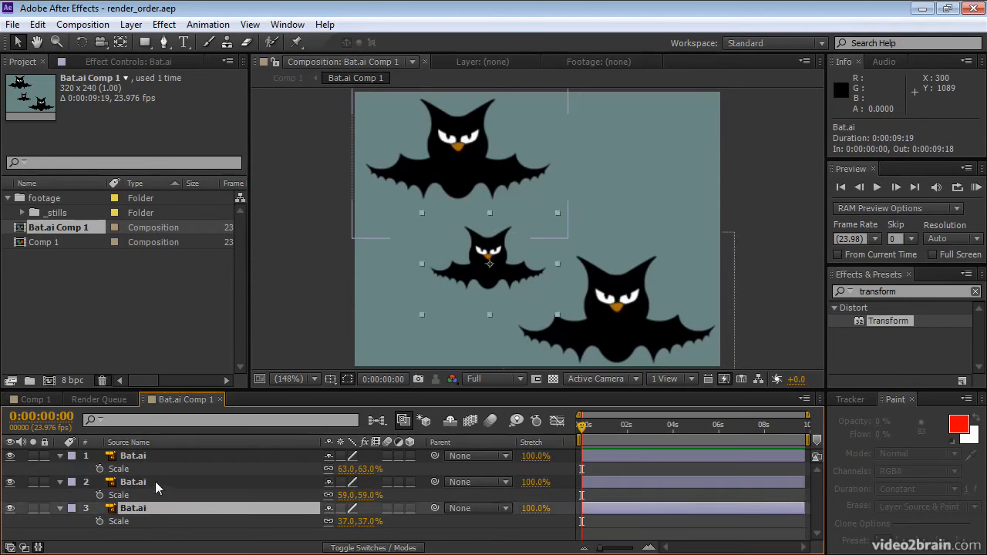
{"action": "left_click", "coordinate": [156, 481]}
{"action": "left_click", "coordinate": [160, 455]}
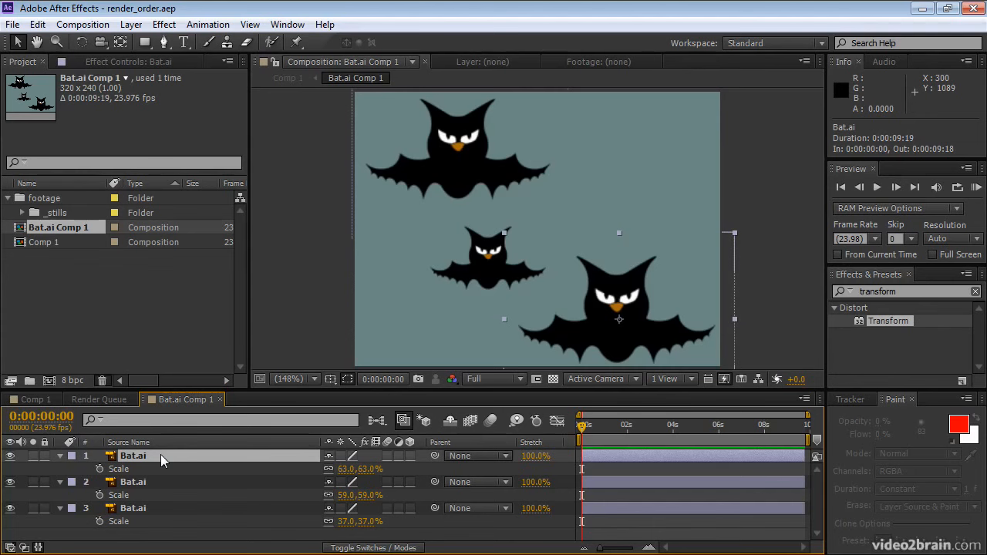
{"action": "left_click", "coordinate": [43, 399]}
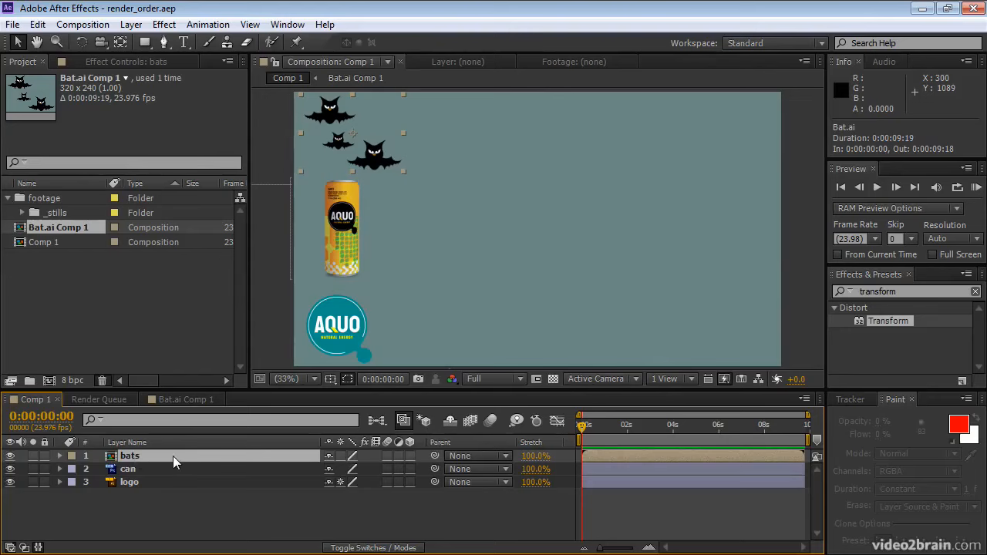
- Move the can layer to about 816, 570 and draw a rectangular mask that keeps only its left half
{"action": "left_click", "coordinate": [133, 473]}
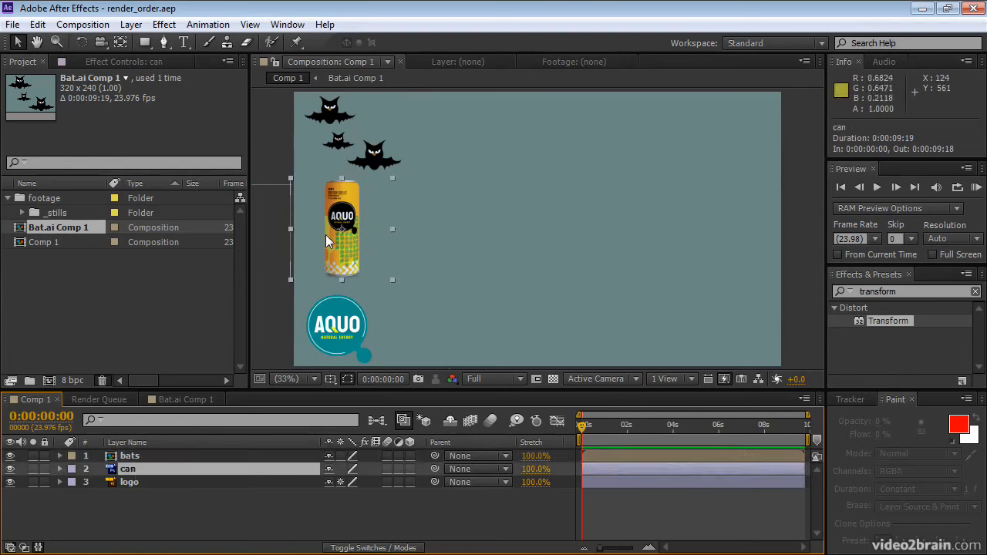
{"action": "left_click_drag", "start_coordinate": [342, 255], "coordinate": [502, 263]}
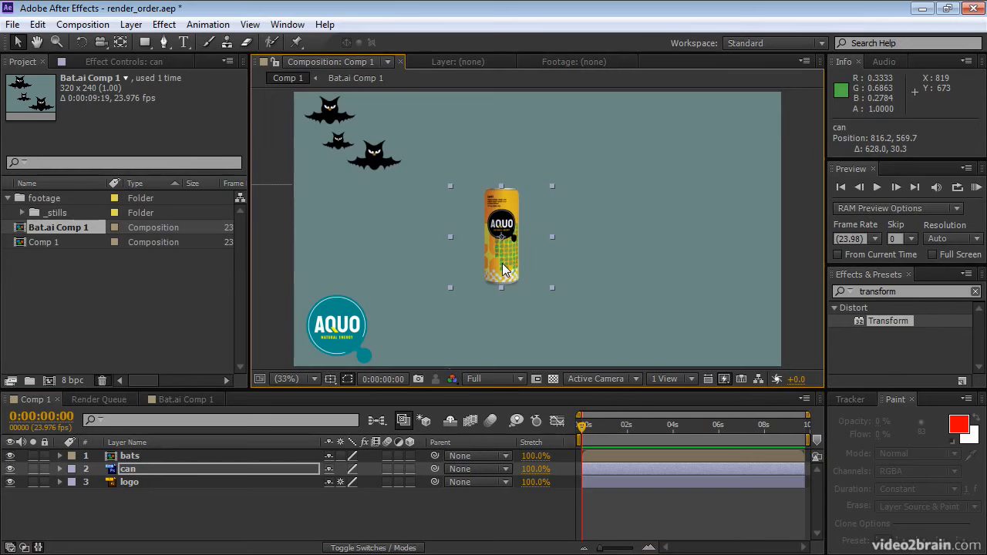
{"action": "left_click", "coordinate": [149, 48]}
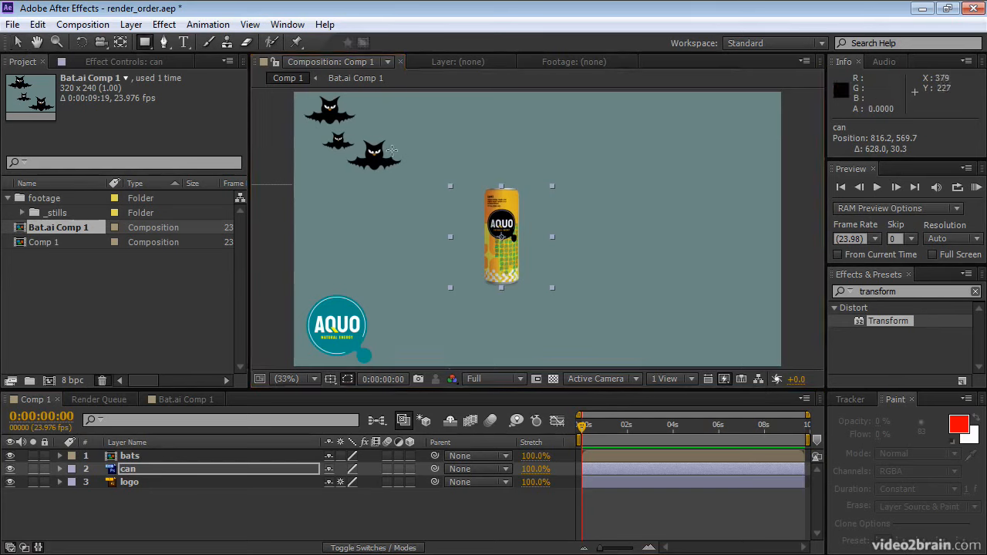
{"action": "left_click_drag", "start_coordinate": [449, 145], "coordinate": [501, 303]}
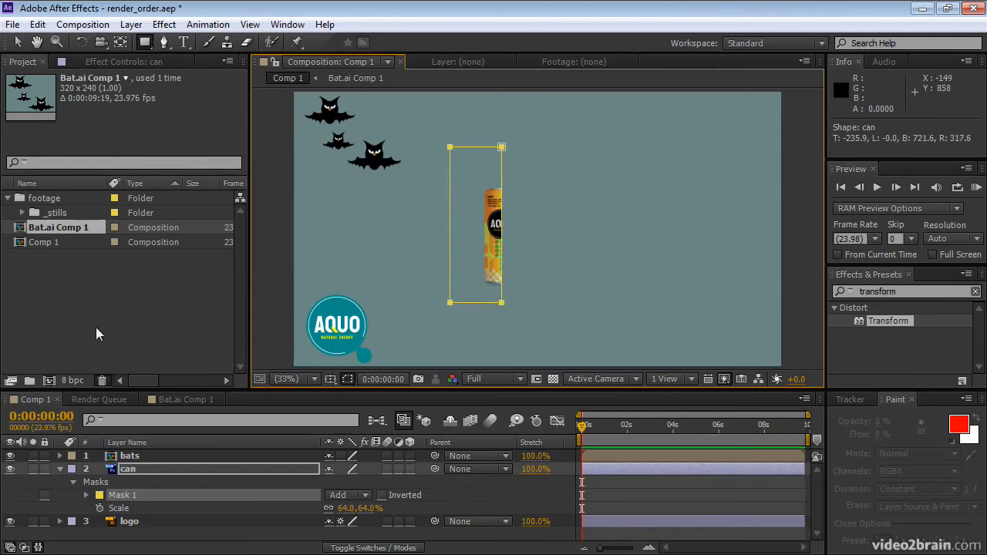
- Apply the Drop Shadow effect to the masked can layer and set its Distance to 385
{"action": "double_click", "coordinate": [909, 296]}
{"action": "type", "text": "drop"}
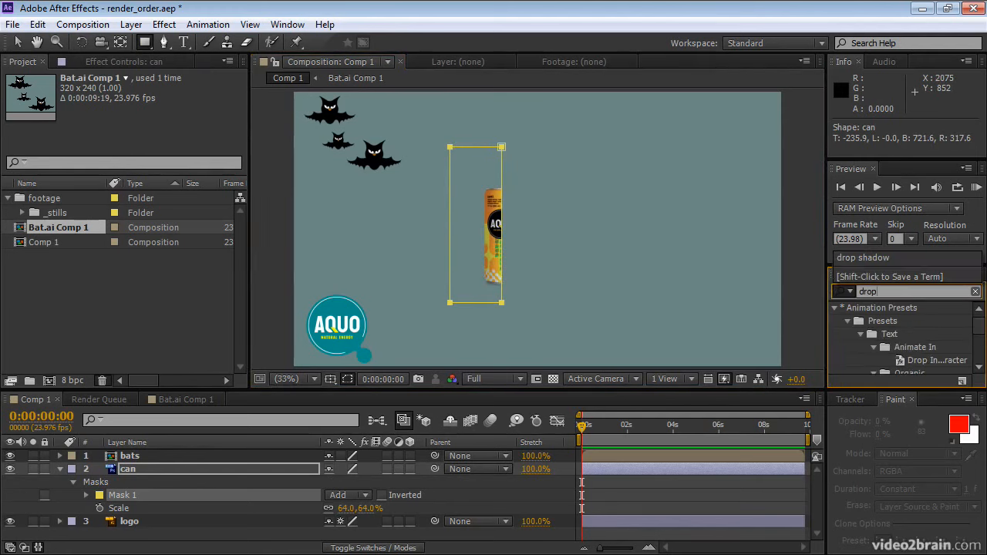
{"action": "type", "text": " shadow"}
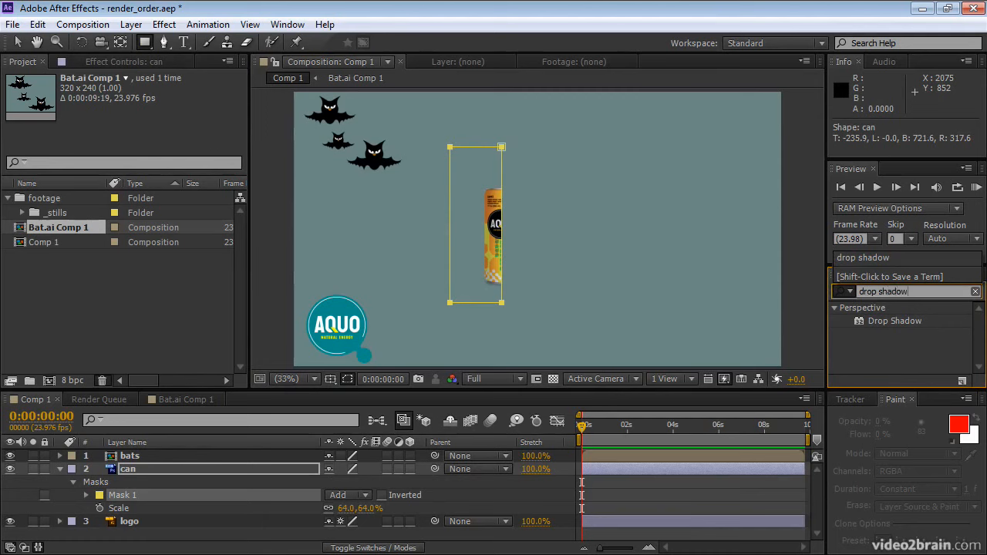
{"action": "left_click_drag", "start_coordinate": [876, 320], "coordinate": [495, 242]}
{"action": "key", "text": "v"}
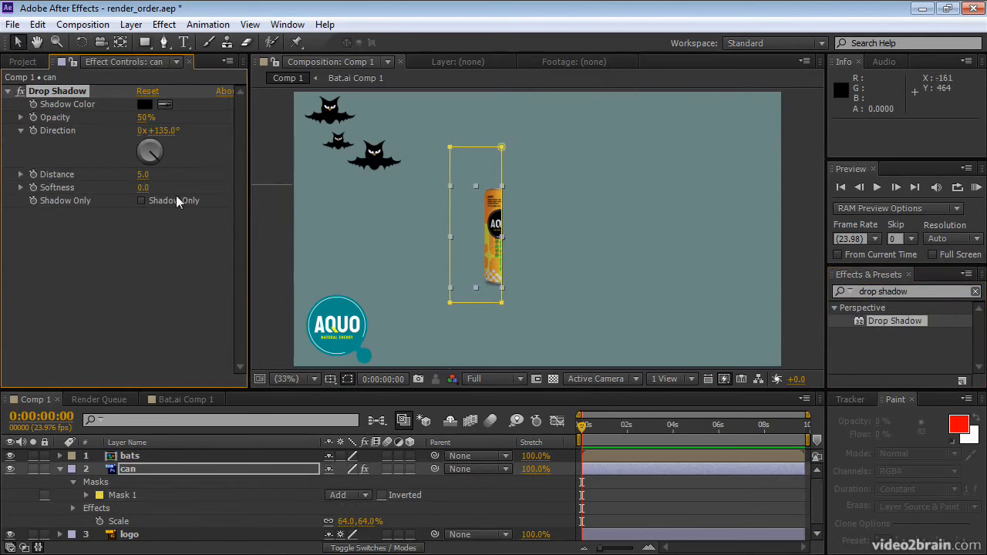
{"action": "left_click_drag", "start_coordinate": [151, 170], "coordinate": [432, 168]}
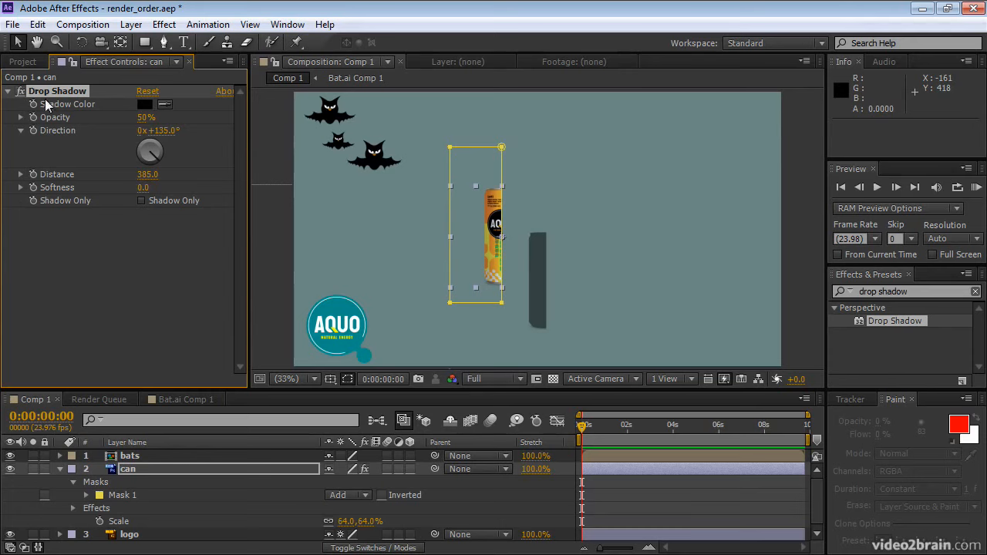
- Add a Linear Wipe effect below the can's Drop Shadow with 43% Transition Completion and a 184° Wipe Angle
{"action": "left_click", "coordinate": [919, 293]}
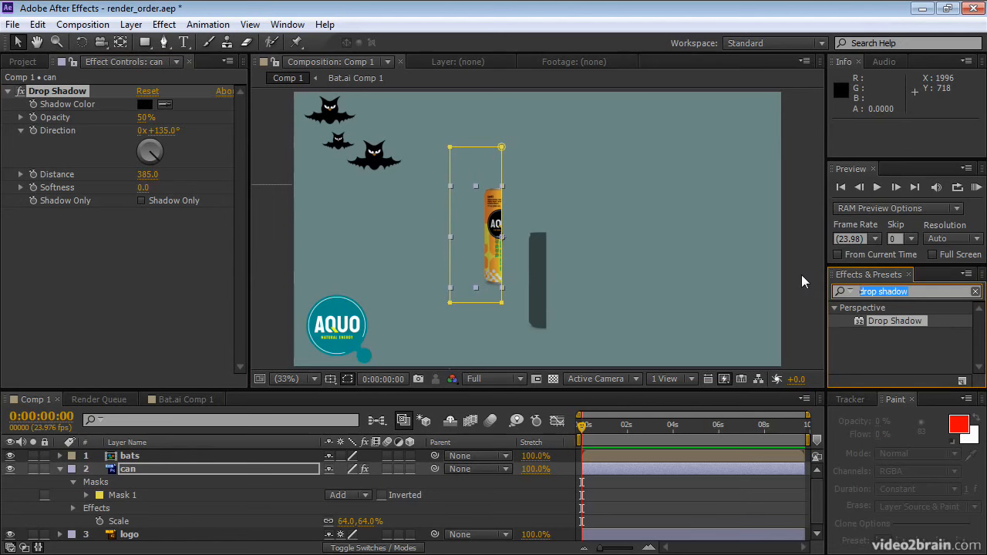
{"action": "type", "text": "linear wipe"}
{"action": "left_click", "coordinate": [834, 307]}
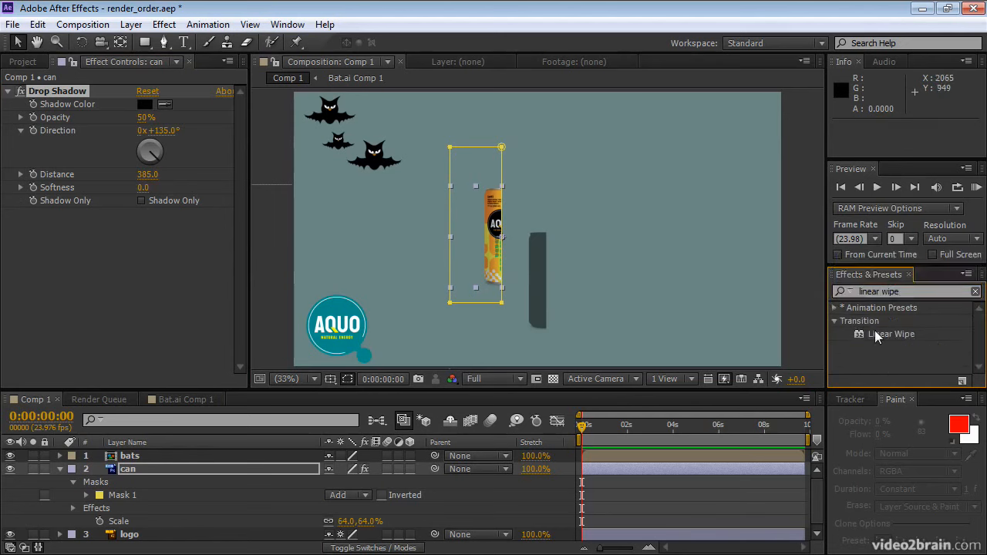
{"action": "left_click_drag", "start_coordinate": [882, 334], "coordinate": [146, 289]}
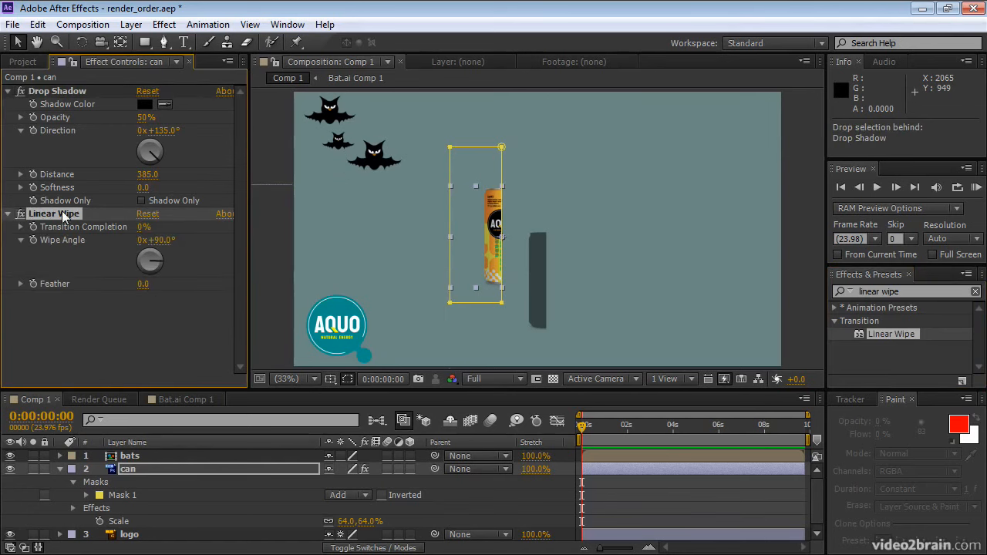
{"action": "left_click_drag", "start_coordinate": [141, 233], "coordinate": [242, 263]}
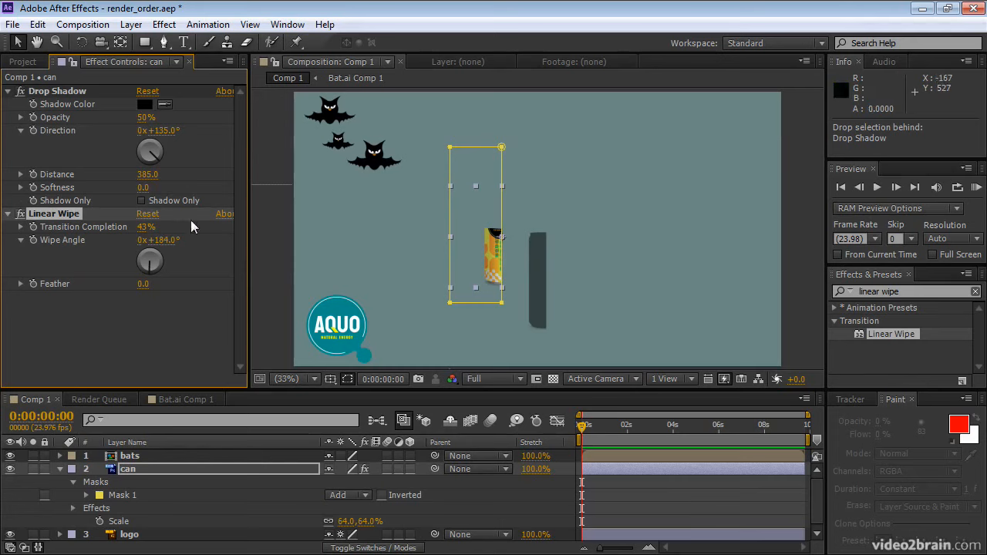
{"action": "left_click", "coordinate": [83, 262]}
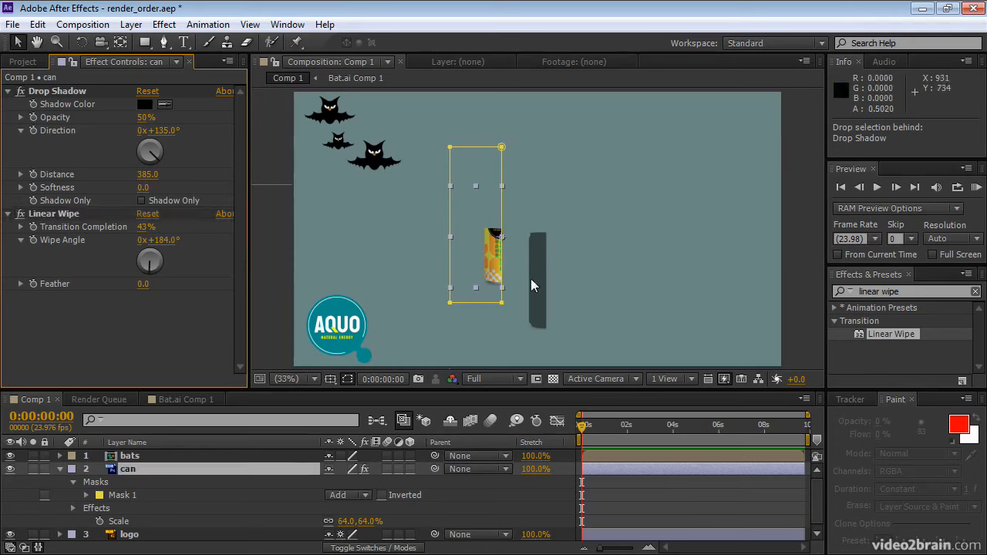
- Reorder the can's effects so that Linear Wipe sits above Drop Shadow
{"action": "left_click", "coordinate": [70, 91]}
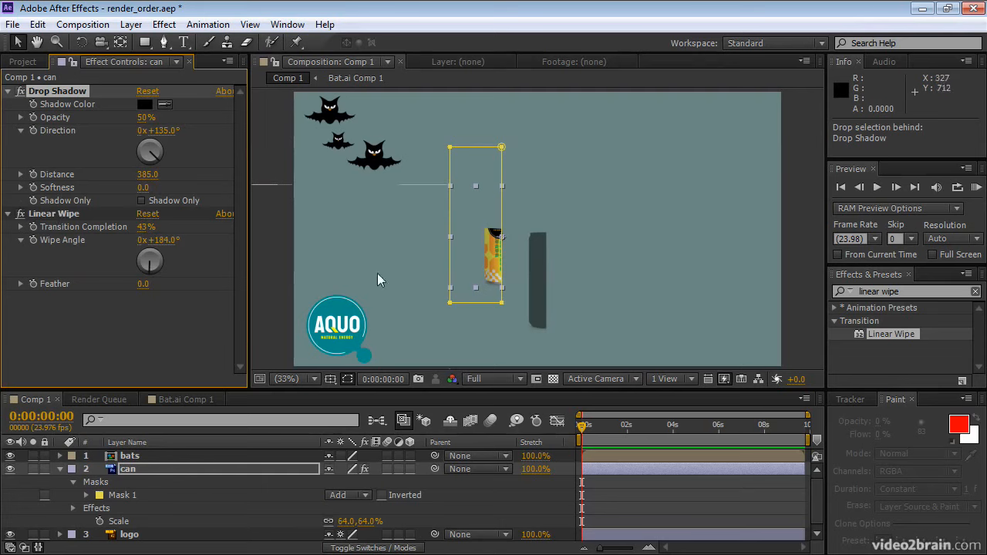
{"action": "left_click", "coordinate": [50, 214]}
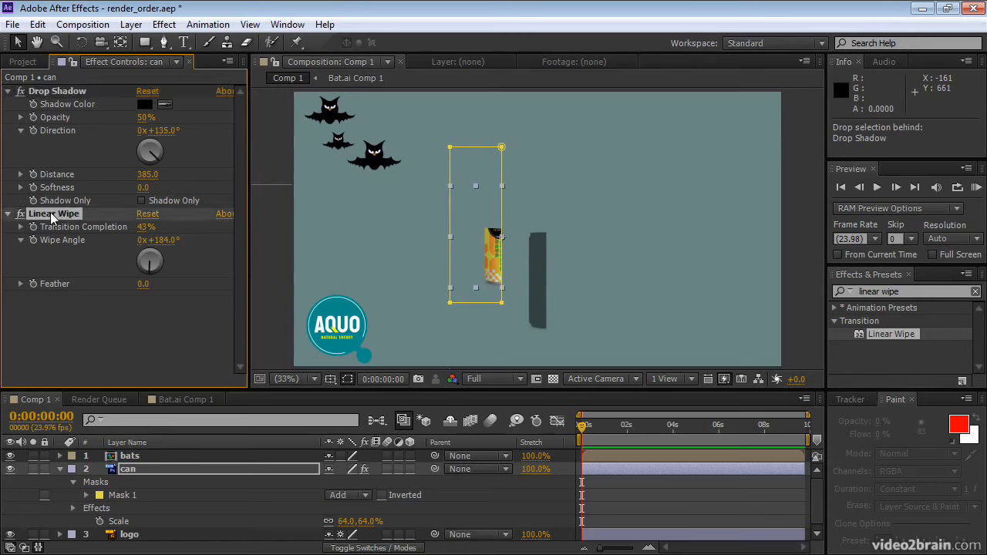
{"action": "left_click_drag", "start_coordinate": [51, 212], "coordinate": [59, 86]}
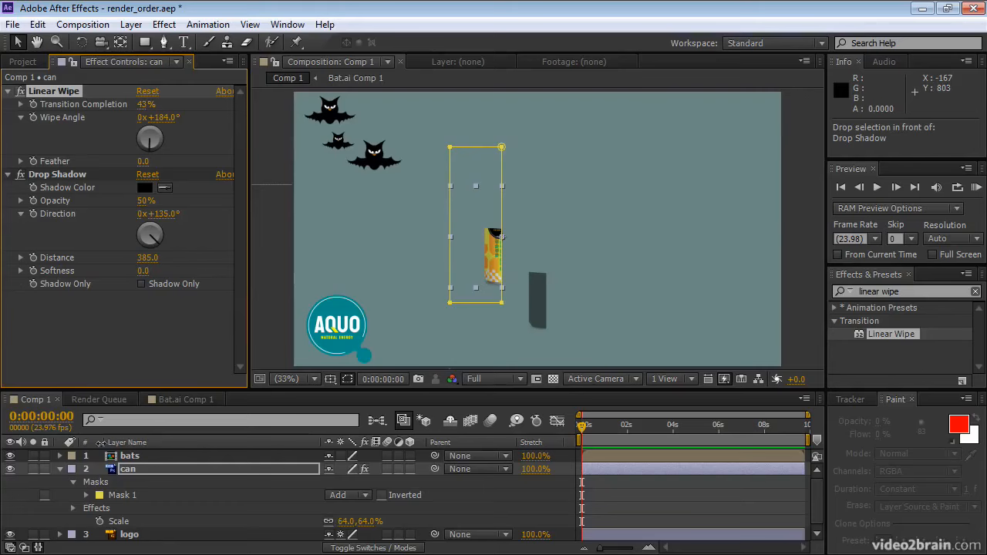
- Reveal only the can layer's Rotation property and set it to -21°
{"action": "left_click", "coordinate": [59, 469]}
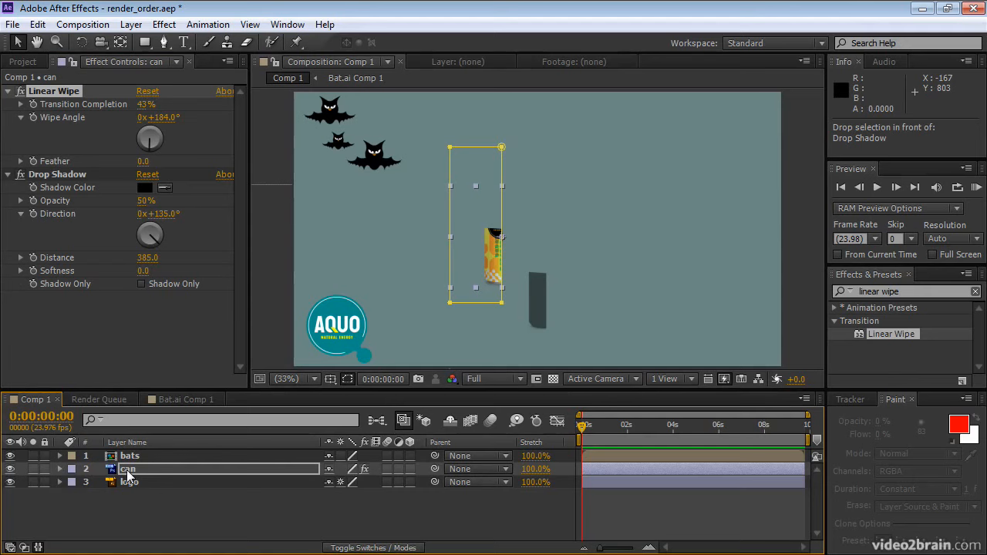
{"action": "key", "text": "r"}
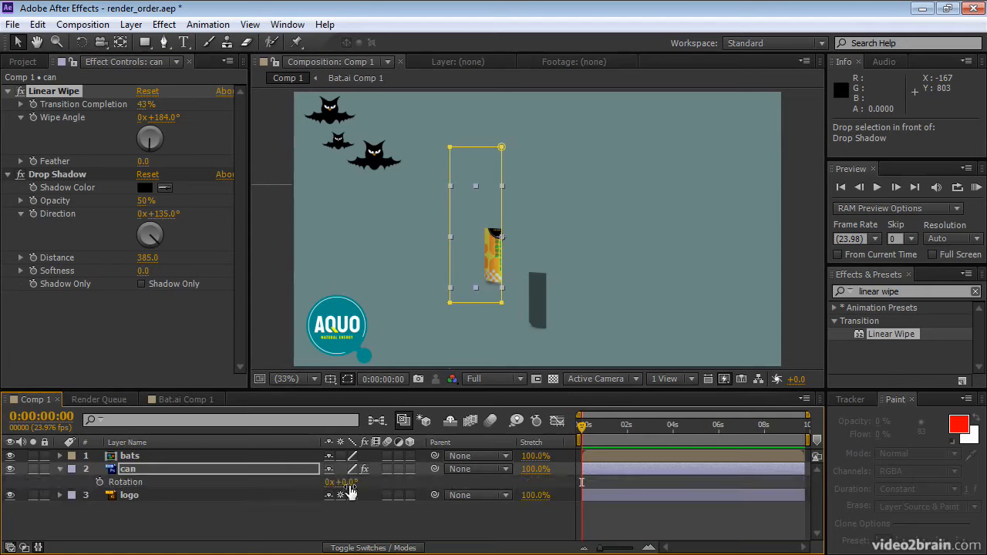
{"action": "left_click_drag", "start_coordinate": [348, 482], "coordinate": [352, 505]}
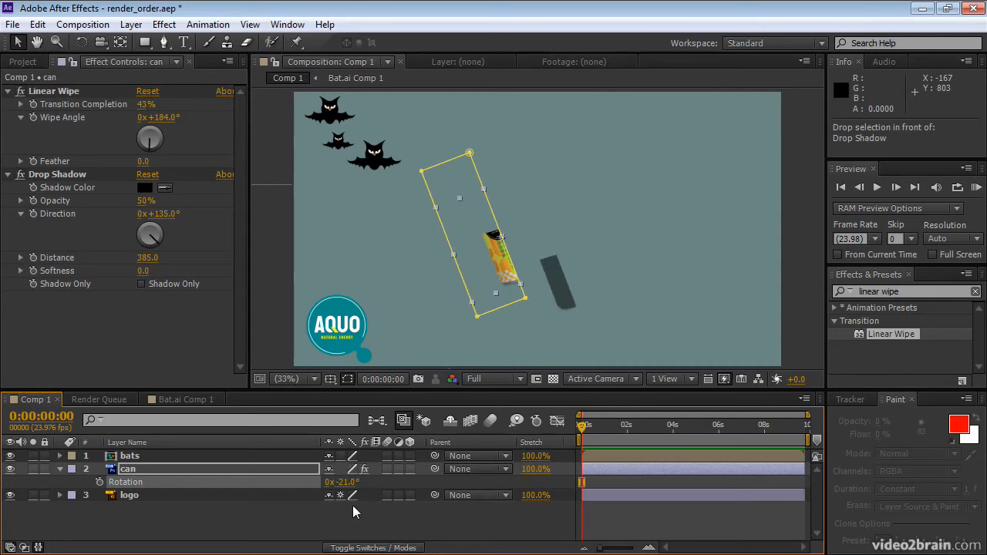
- Add a Transform effect to the can, place it above Linear Wipe, and set its Rotation to 22°
{"action": "left_click", "coordinate": [909, 292]}
{"action": "type", "text": "transform"}
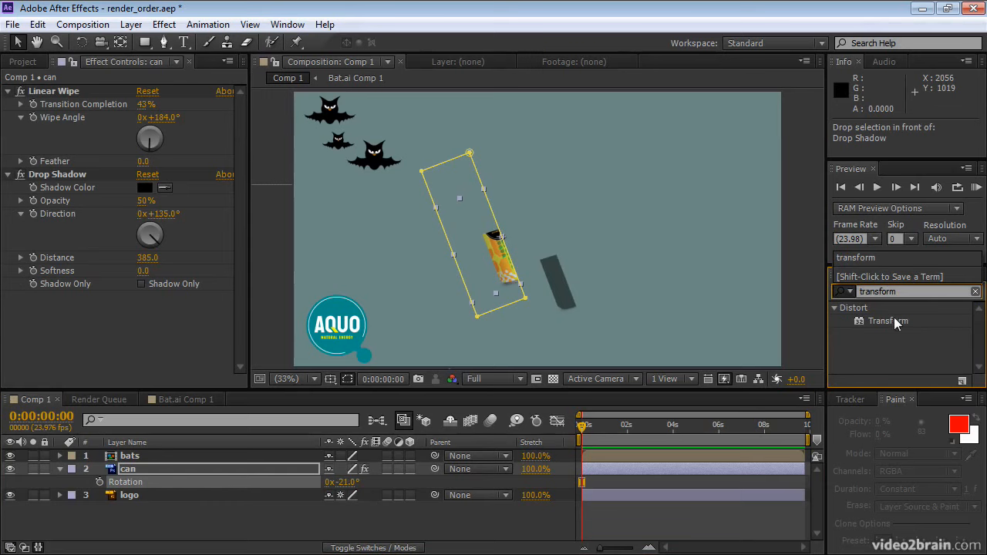
{"action": "left_click_drag", "start_coordinate": [891, 318], "coordinate": [173, 316]}
{"action": "left_click_drag", "start_coordinate": [121, 180], "coordinate": [93, 90]}
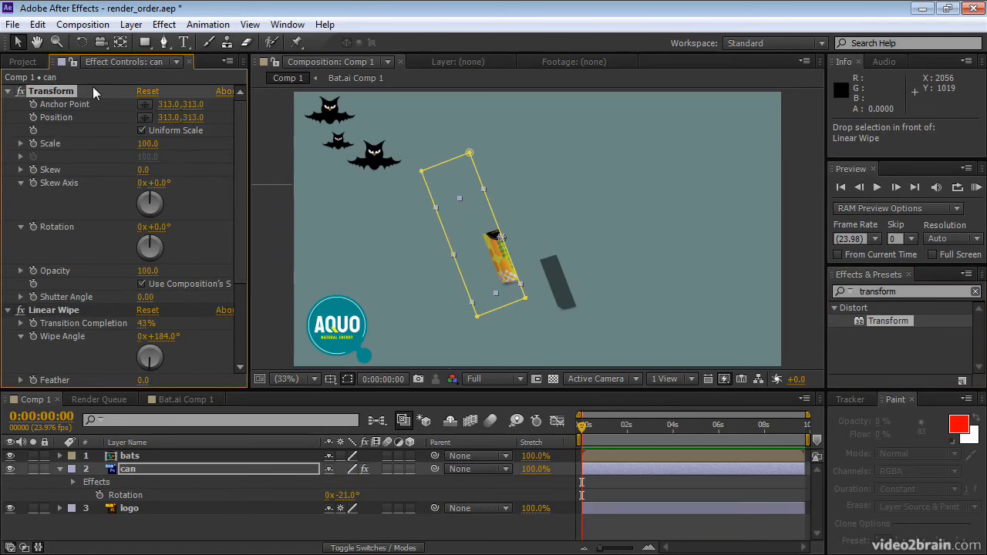
{"action": "mouse_move", "coordinate": [163, 233]}
{"action": "left_mouse_down"}
{"action": "mouse_move", "coordinate": [155, 228]}
{"action": "mouse_move", "coordinate": [191, 226]}
{"action": "mouse_move", "coordinate": [165, 228]}
{"action": "mouse_move", "coordinate": [184, 226]}
{"action": "mouse_move", "coordinate": [176, 224]}
{"action": "left_mouse_up"}
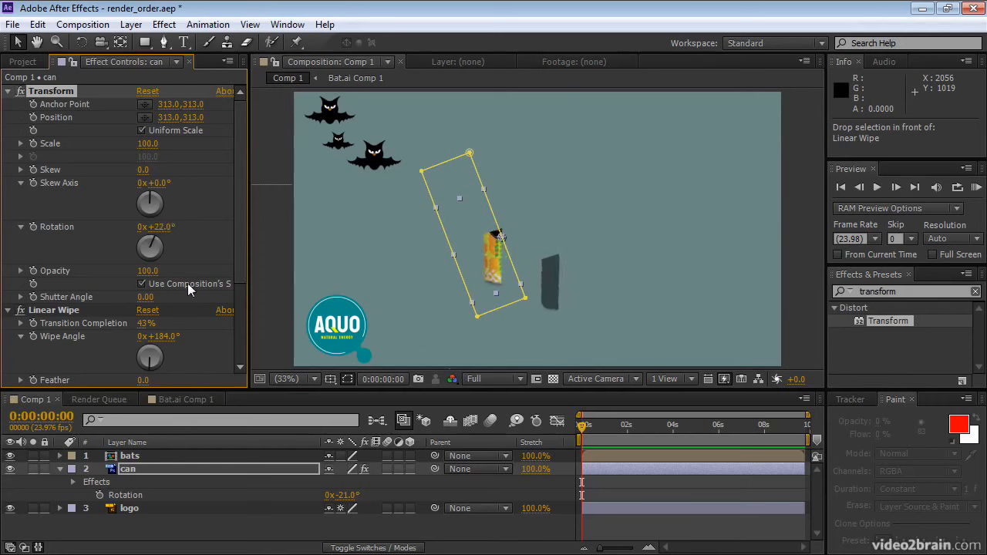
- Set the can layer's own Rotation property to -7°, leaving the layer selected
{"action": "mouse_move", "coordinate": [344, 495]}
{"action": "left_mouse_down"}
{"action": "mouse_move", "coordinate": [376, 498]}
{"action": "mouse_move", "coordinate": [333, 489]}
{"action": "mouse_move", "coordinate": [351, 494]}
{"action": "left_mouse_up"}
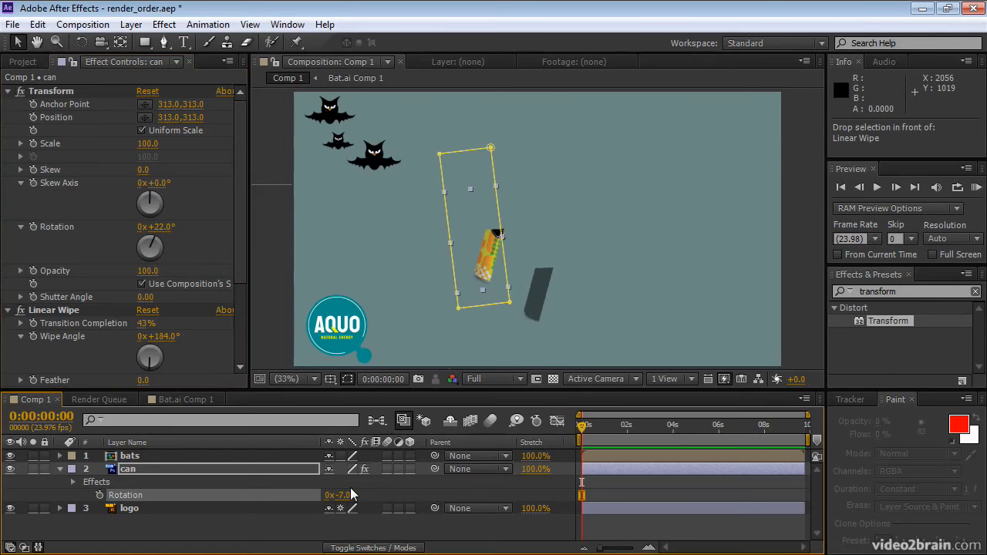
{"action": "left_click", "coordinate": [136, 471]}
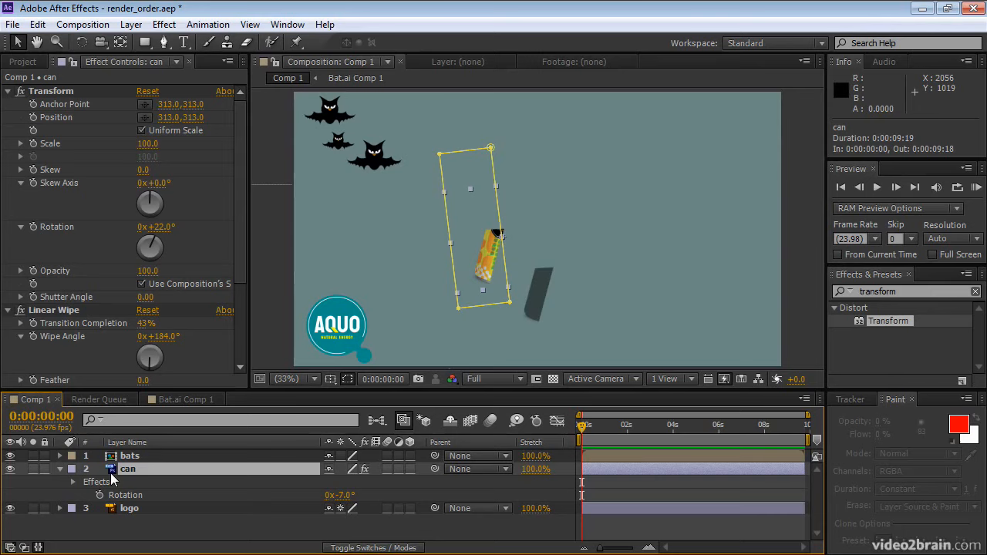
- Collapse the can layer's properties and move the logo to the right of the can, at about position 1078, 420
{"action": "left_click", "coordinate": [59, 469]}
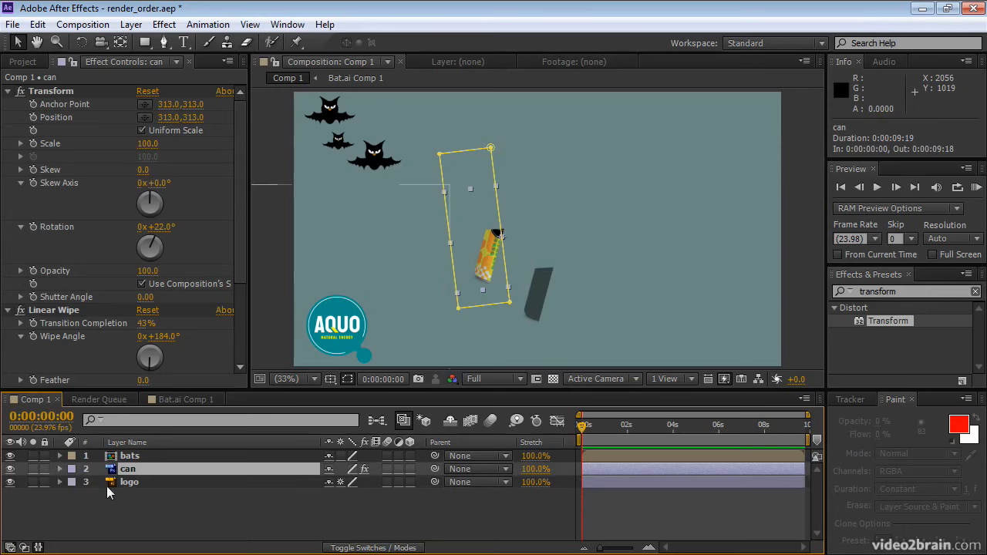
{"action": "left_click", "coordinate": [124, 483]}
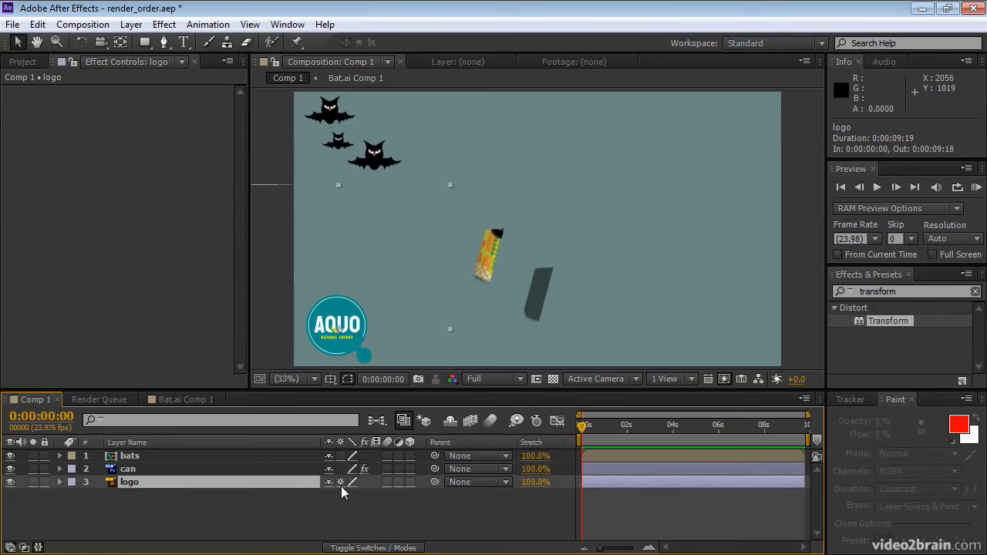
{"action": "left_click_drag", "start_coordinate": [337, 330], "coordinate": [567, 201]}
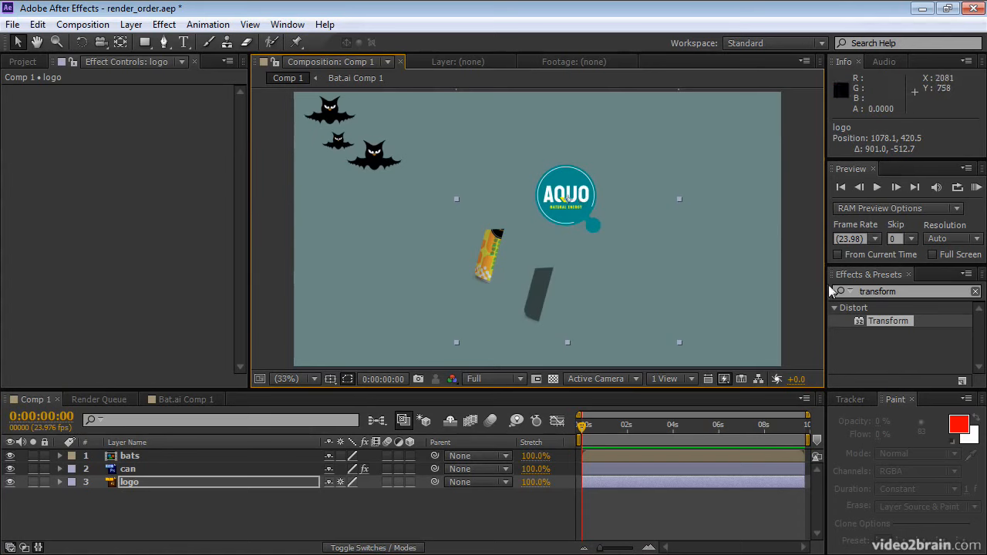
- Add a Drop Shadow effect to the logo layer and set its Distance to 323
{"action": "double_click", "coordinate": [906, 293]}
{"action": "type", "text": "drop shadow"}
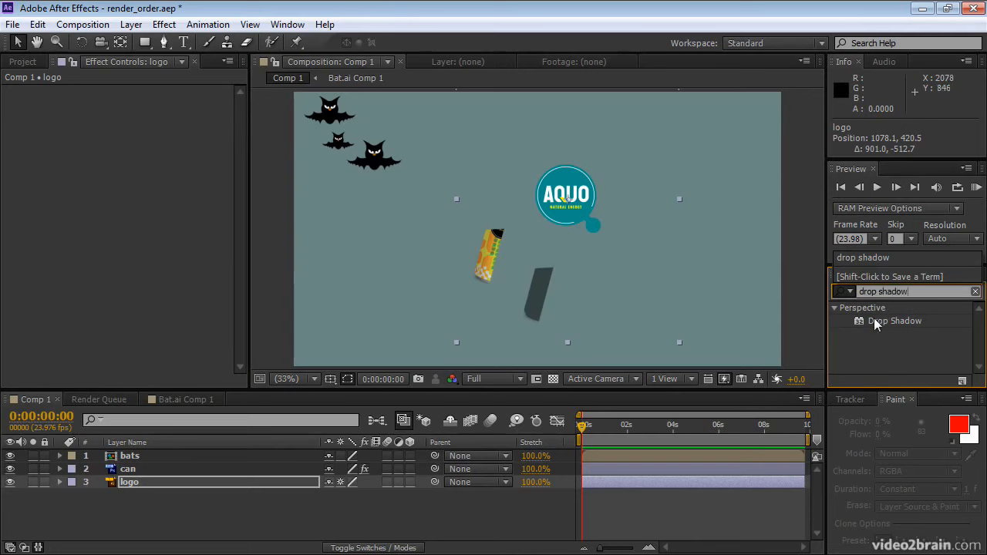
{"action": "left_click_drag", "start_coordinate": [874, 320], "coordinate": [579, 199]}
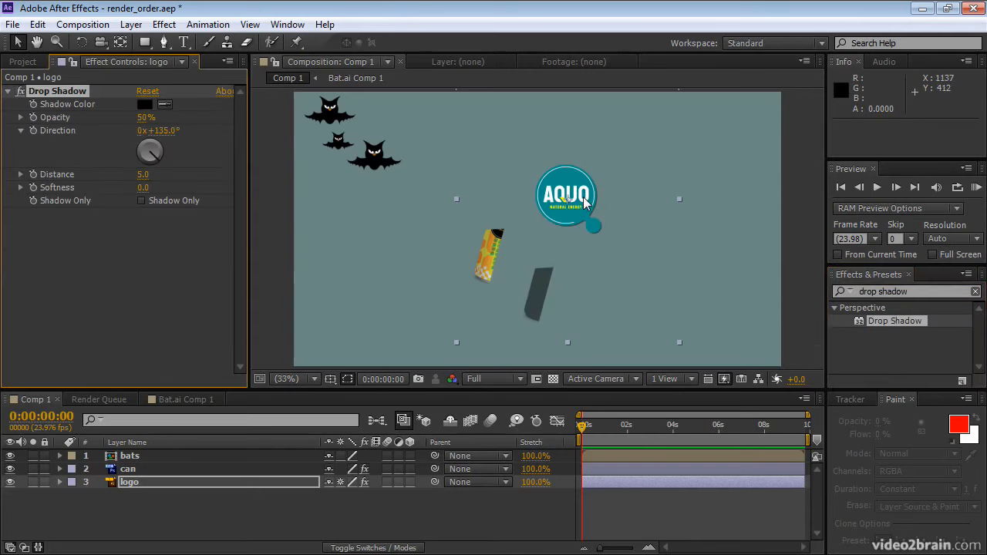
{"action": "left_click_drag", "start_coordinate": [142, 175], "coordinate": [397, 184]}
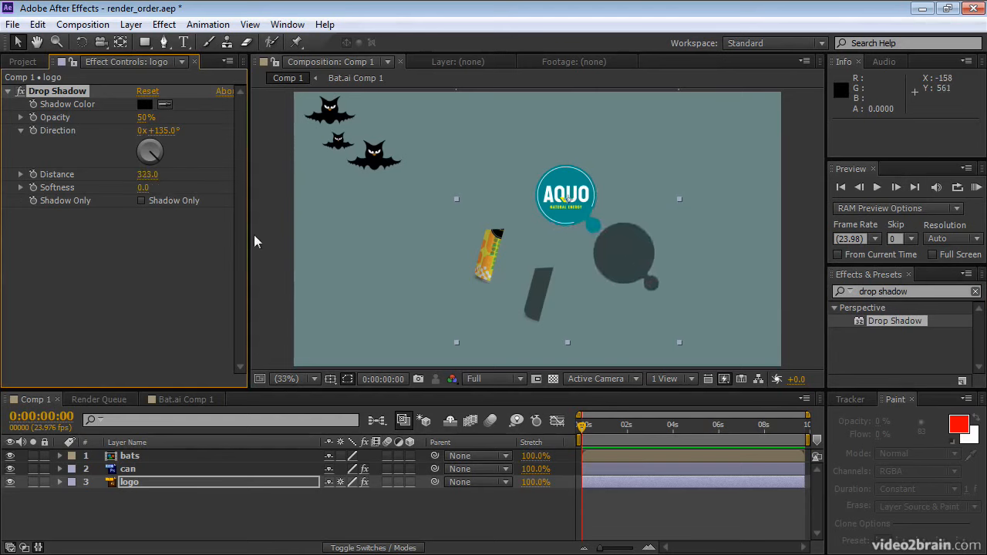
- Reveal the logo layer's Rotation property and set it to -16°
{"action": "left_click", "coordinate": [125, 489]}
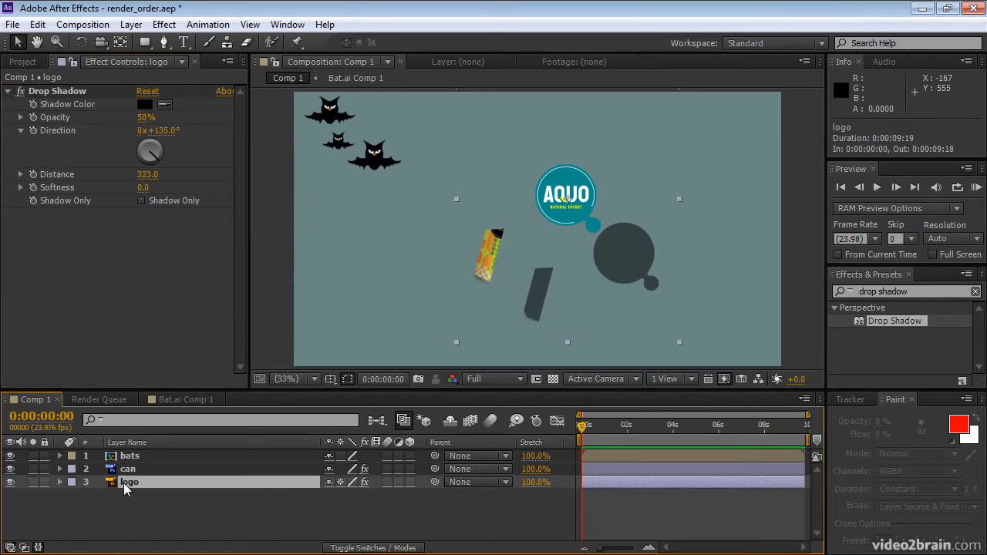
{"action": "key", "text": "r"}
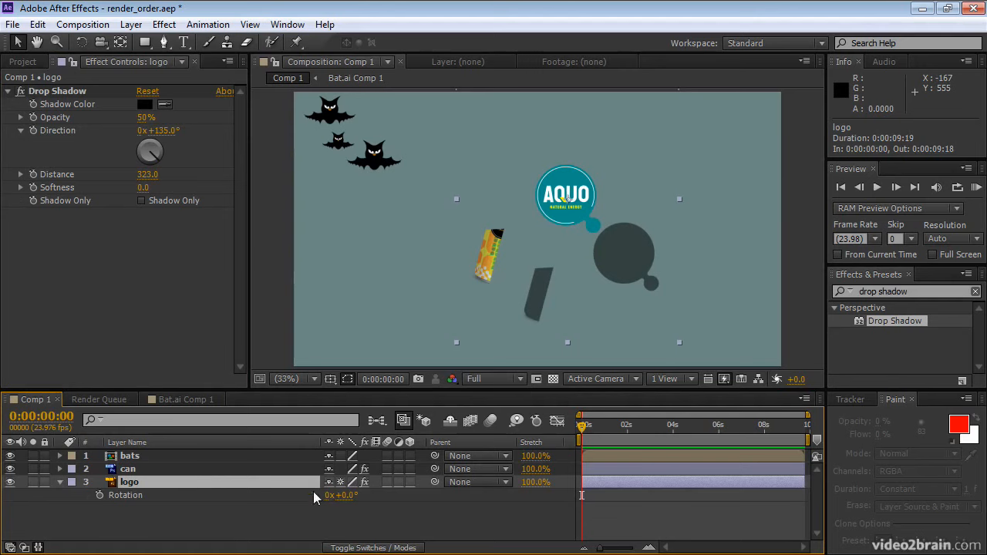
{"action": "mouse_move", "coordinate": [352, 499]}
{"action": "left_mouse_down"}
{"action": "mouse_move", "coordinate": [381, 498]}
{"action": "mouse_move", "coordinate": [332, 498]}
{"action": "mouse_move", "coordinate": [389, 499]}
{"action": "mouse_move", "coordinate": [346, 509]}
{"action": "mouse_move", "coordinate": [375, 505]}
{"action": "mouse_move", "coordinate": [357, 516]}
{"action": "left_mouse_up"}
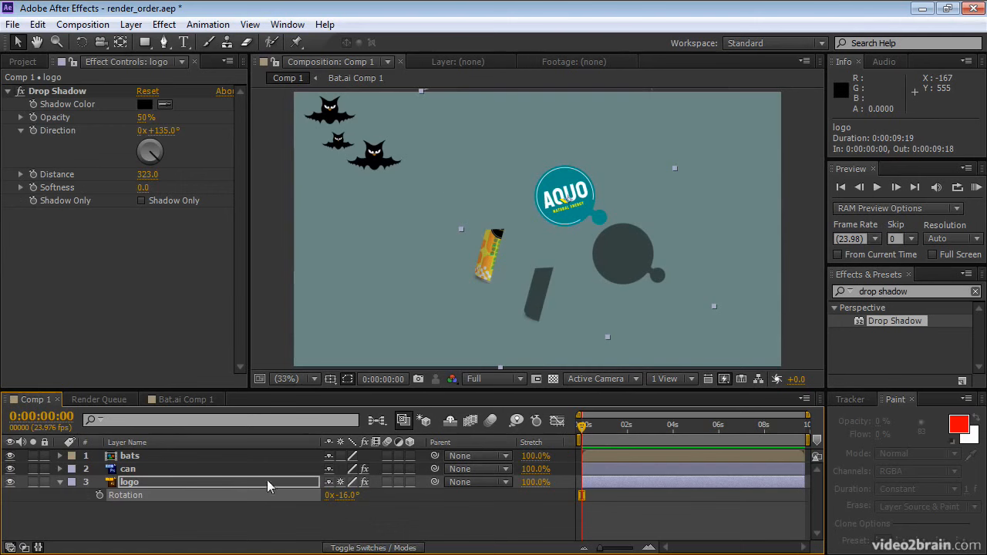
- Reveal the can layer's Rotation and set it to 7°, and set the logo layer's Rotation to -37°
{"action": "left_click", "coordinate": [171, 470]}
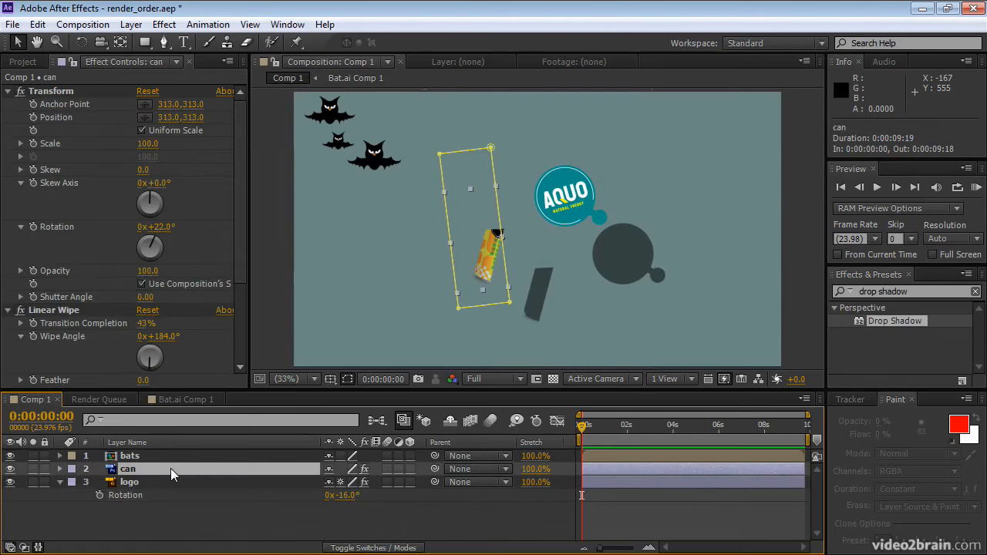
{"action": "key", "text": "r"}
{"action": "left_click_drag", "start_coordinate": [340, 483], "coordinate": [345, 518]}
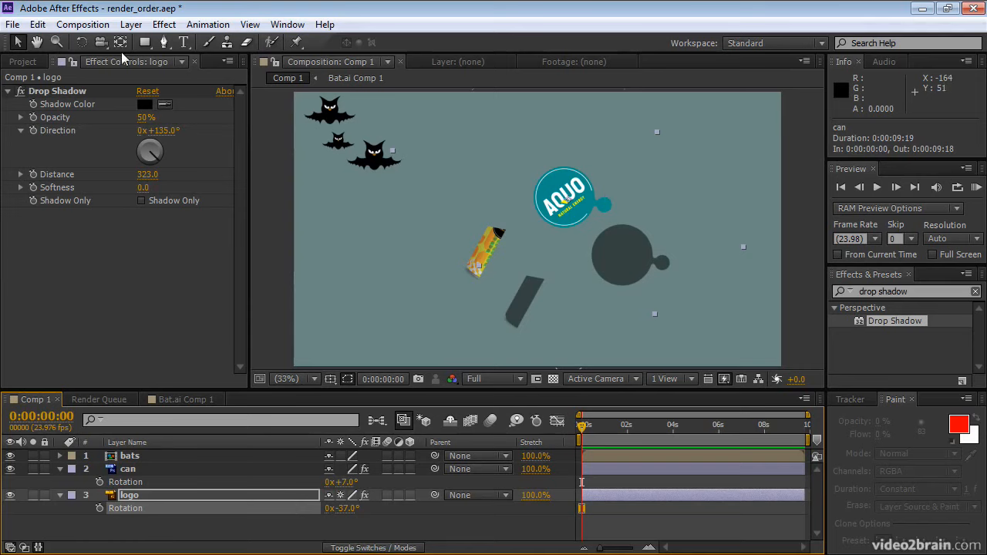
- Draw a rectangular mask that keeps the left half of the logo, and set the logo layer's Rotation to 1°
{"action": "left_click", "coordinate": [145, 44]}
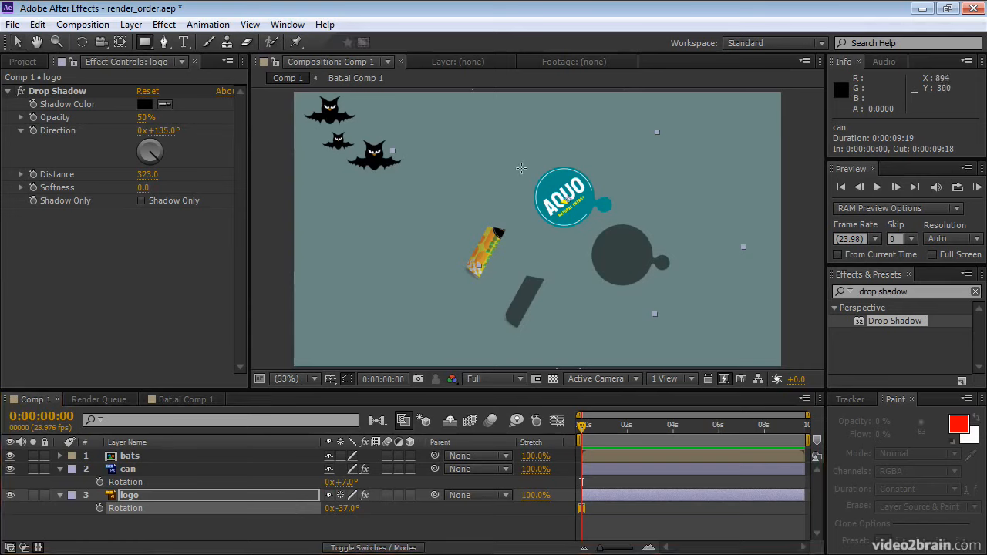
{"action": "left_click", "coordinate": [147, 497]}
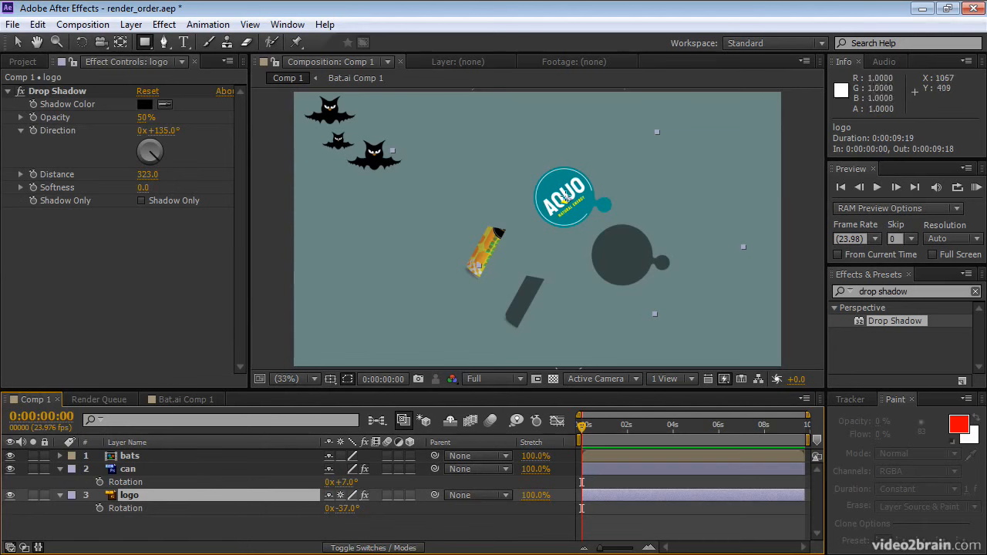
{"action": "left_click_drag", "start_coordinate": [534, 157], "coordinate": [553, 245]}
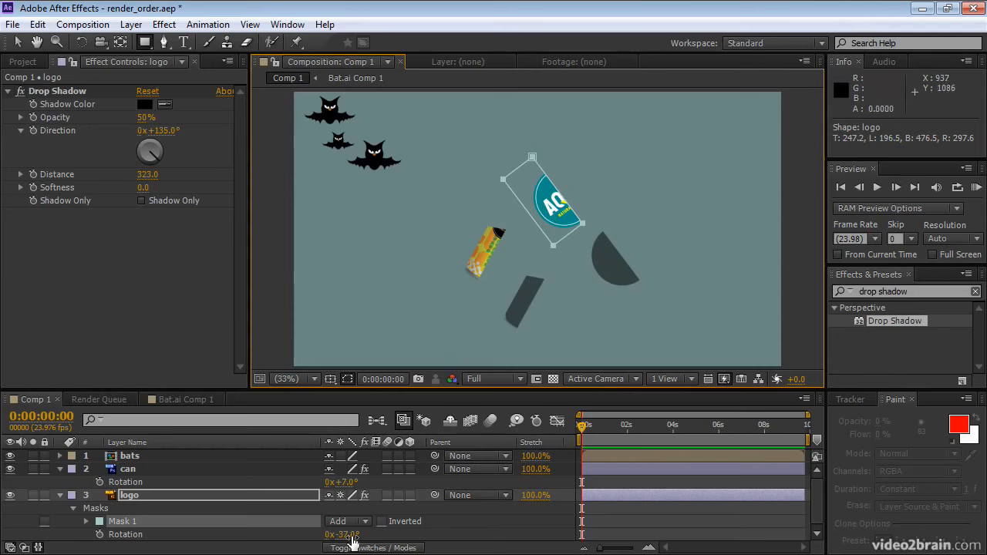
{"action": "left_click_drag", "start_coordinate": [353, 540], "coordinate": [383, 539]}
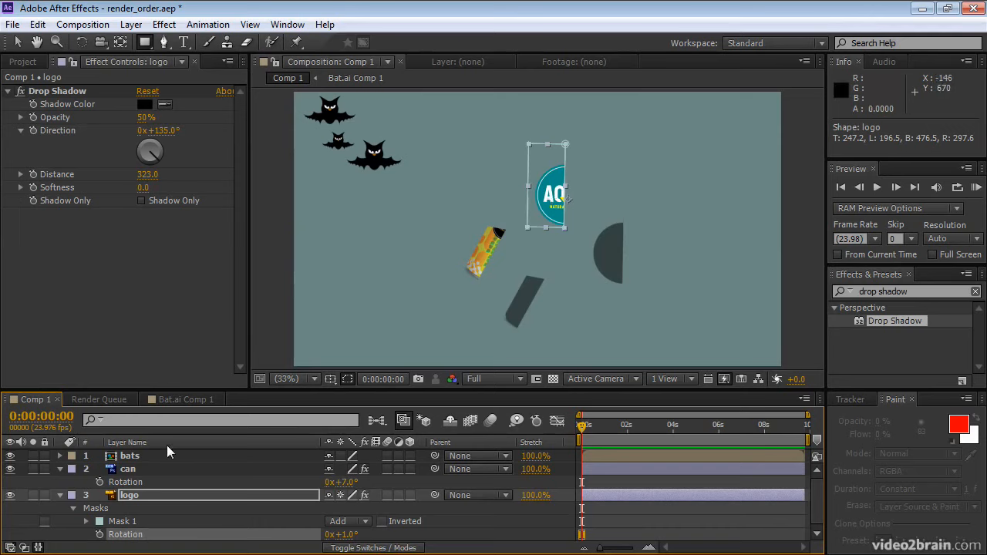
- Add a Drop Shadow effect to the bats layer and set its Distance to 313
{"action": "left_click", "coordinate": [136, 457]}
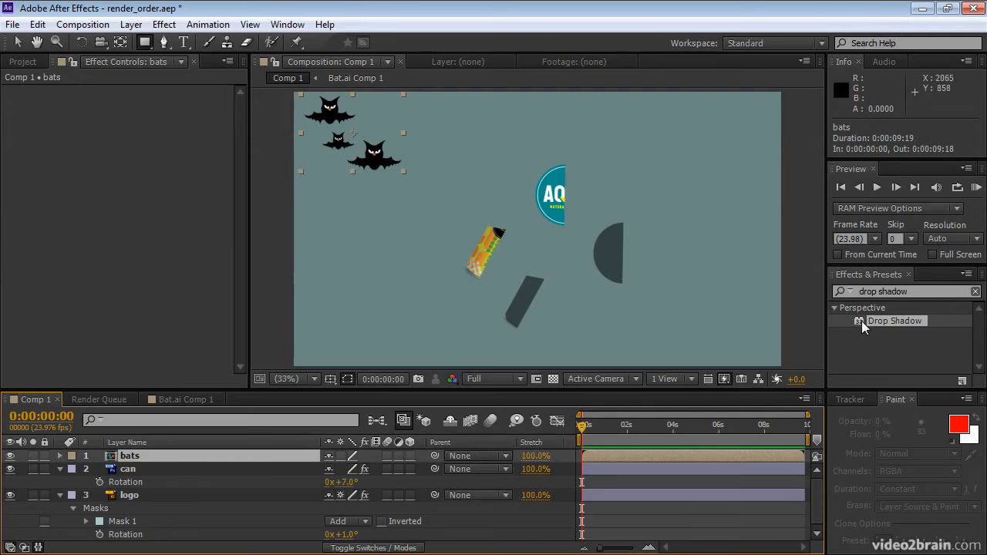
{"action": "left_click_drag", "start_coordinate": [857, 321], "coordinate": [349, 145]}
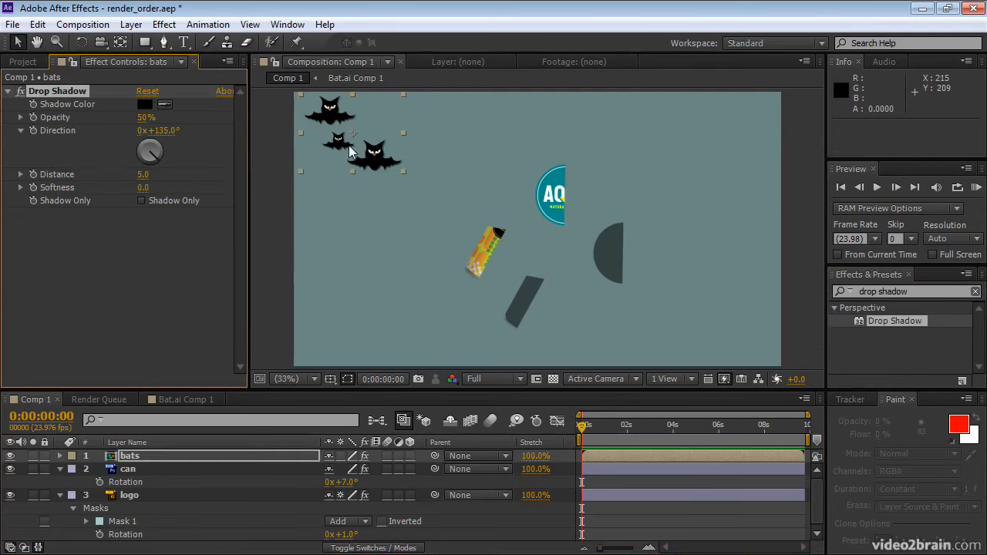
{"action": "left_click_drag", "start_coordinate": [143, 178], "coordinate": [392, 186]}
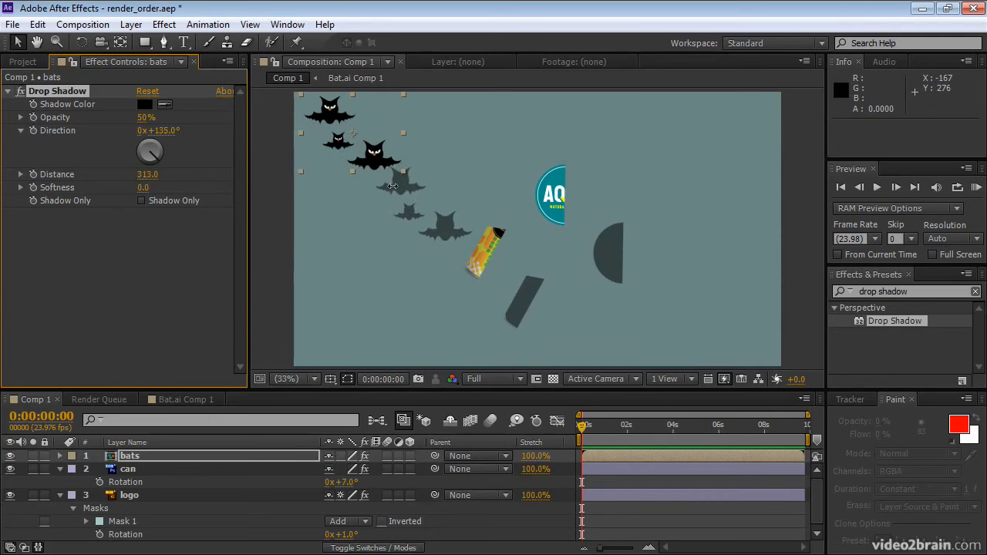
- Draw a rectangular mask on the bats layer around the left part of the bat group, cutting through the upper two bats
{"action": "left_click", "coordinate": [898, 292]}
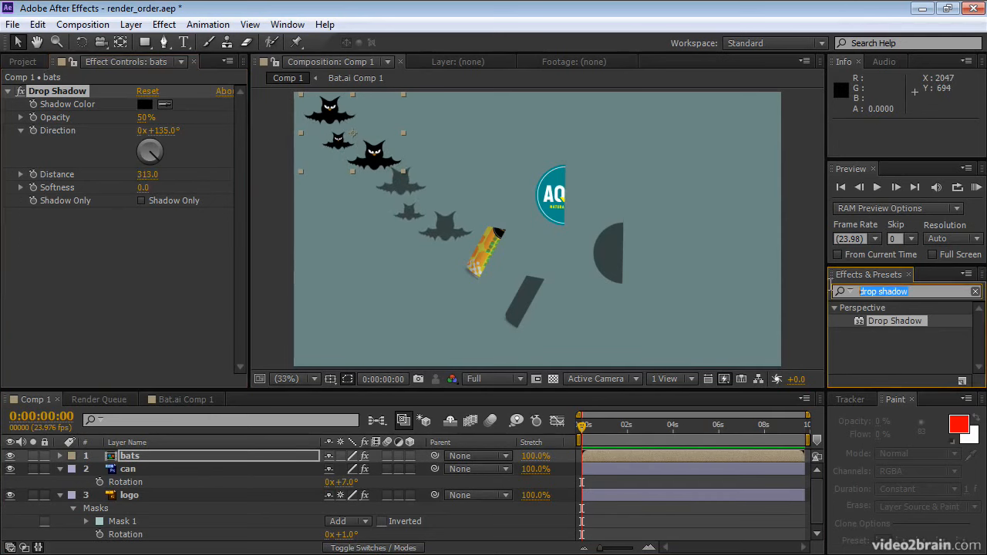
{"action": "left_click", "coordinate": [147, 43]}
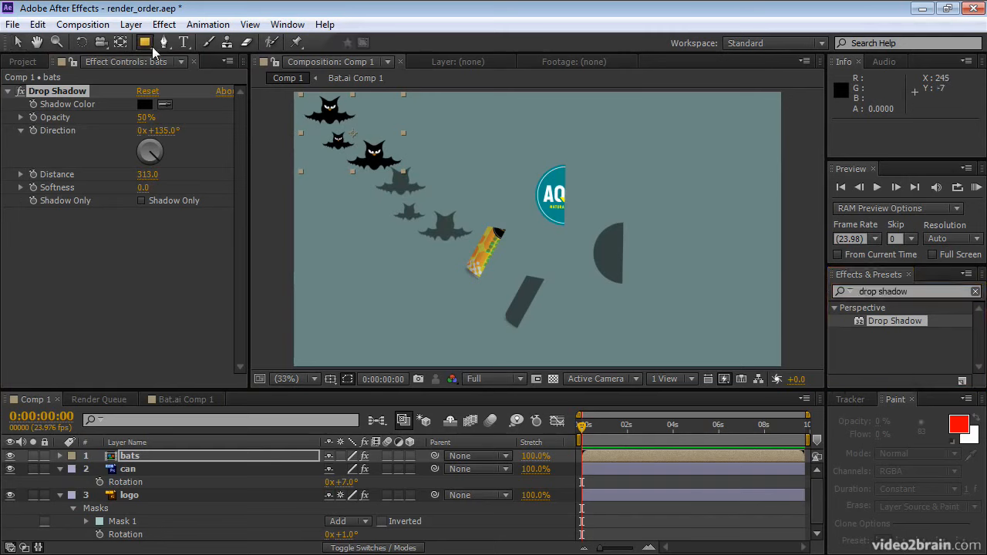
{"action": "left_click_drag", "start_coordinate": [340, 191], "coordinate": [298, 96]}
- Reveal only the bats layer's Rotation, turn on Collapse Transformations for that layer, and set its Rotation to -2°
{"action": "left_click", "coordinate": [196, 456]}
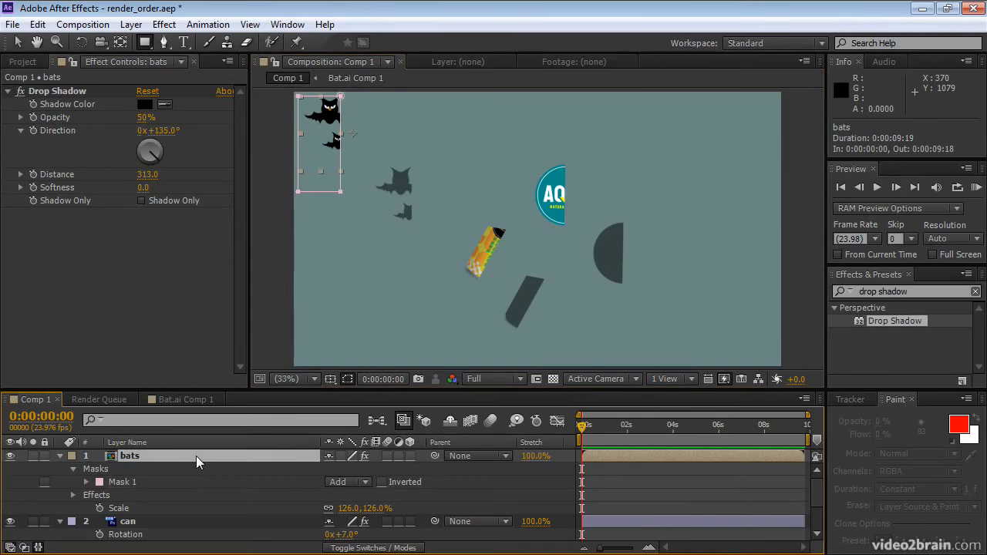
{"action": "key", "text": "r"}
{"action": "mouse_move", "coordinate": [344, 469]}
{"action": "left_mouse_down"}
{"action": "mouse_move", "coordinate": [371, 469]}
{"action": "mouse_move", "coordinate": [353, 469]}
{"action": "left_mouse_up"}
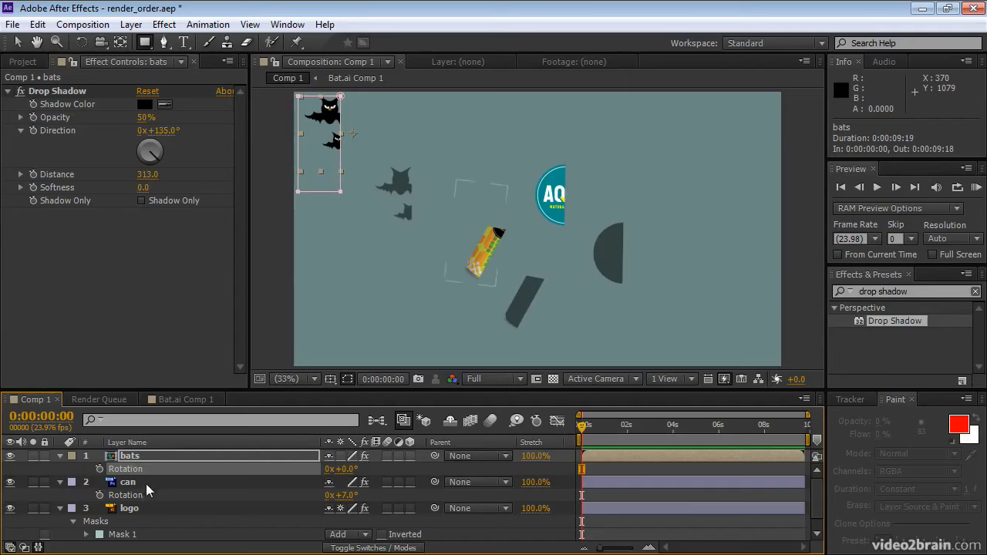
{"action": "left_click", "coordinate": [340, 456]}
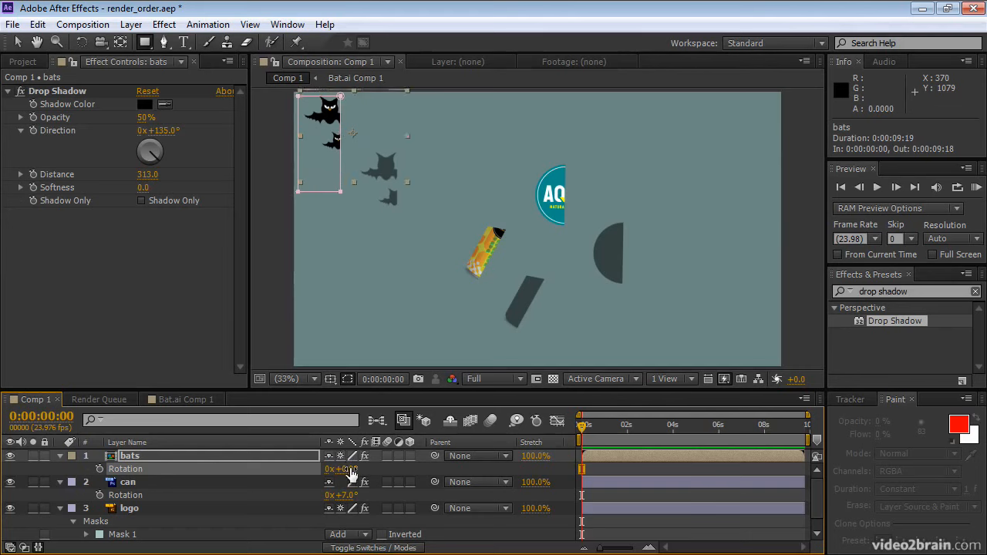
{"action": "left_click_drag", "start_coordinate": [351, 473], "coordinate": [366, 490]}
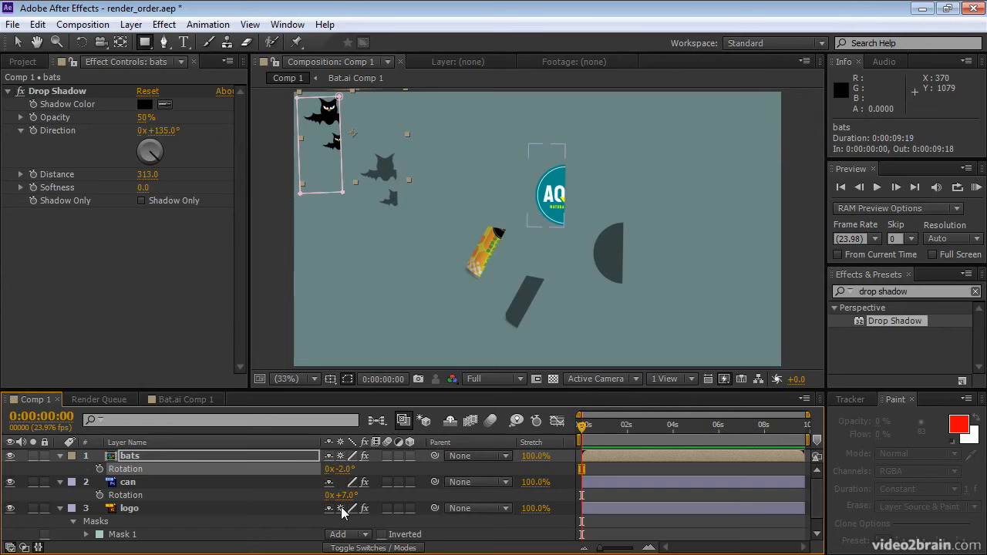
{"action": "left_click", "coordinate": [148, 482]}
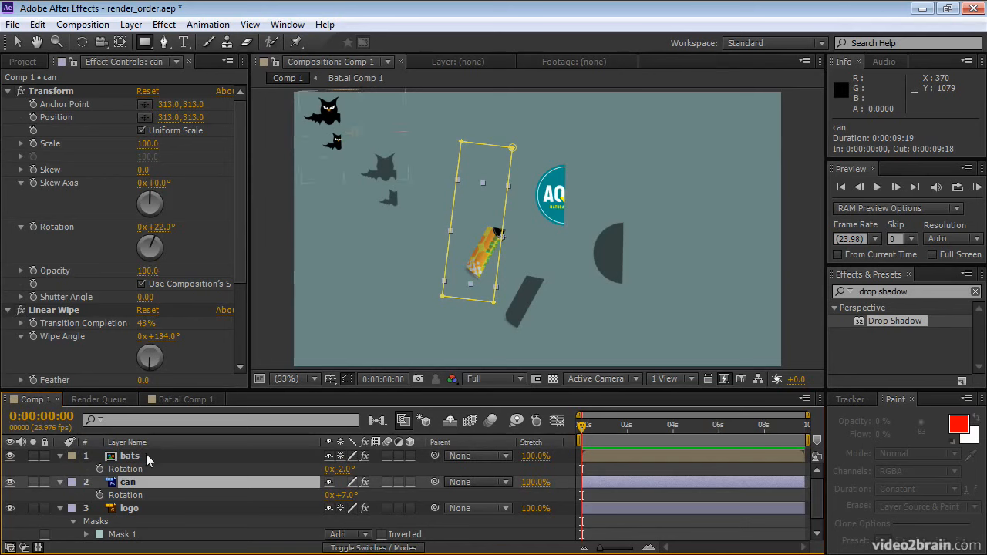
{"action": "left_click", "coordinate": [145, 455]}
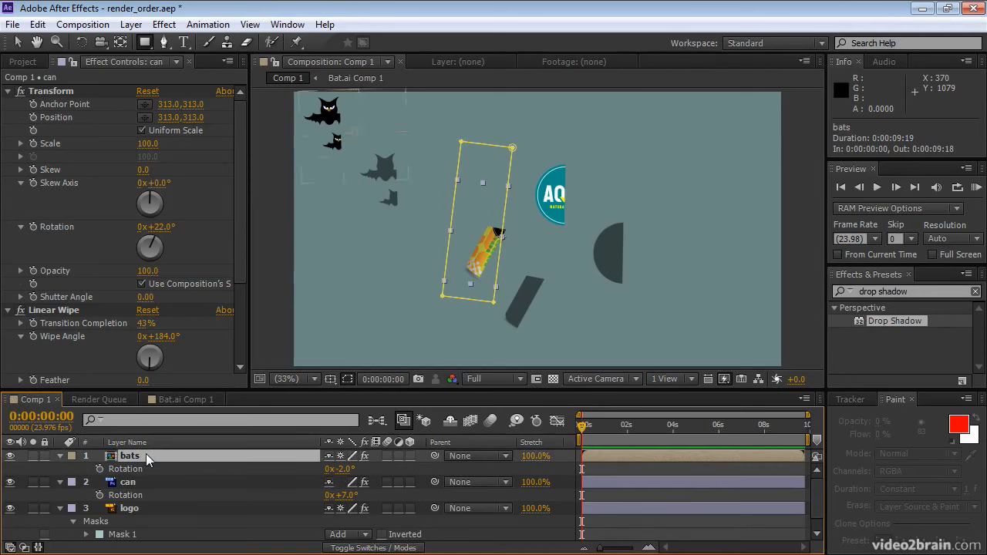
{"action": "left_click", "coordinate": [152, 507]}
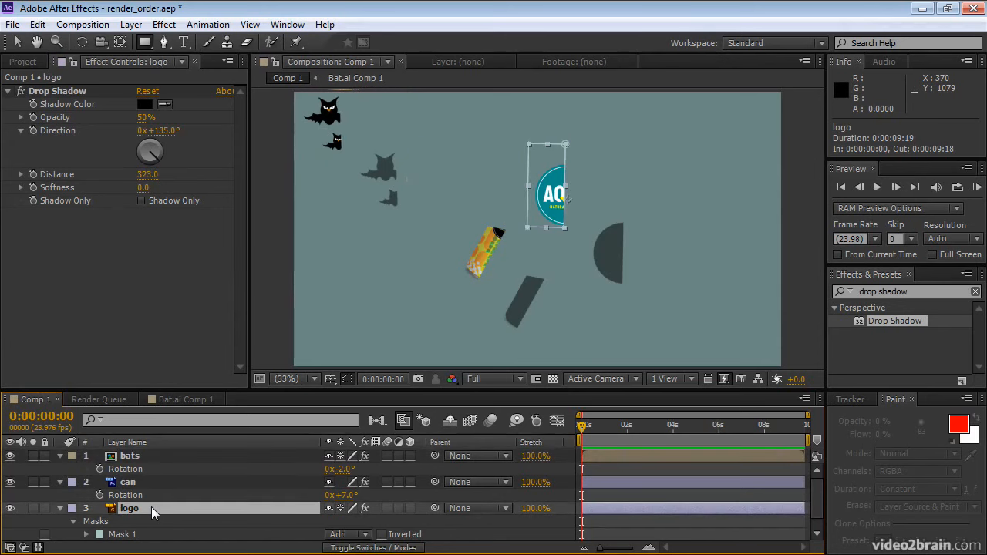